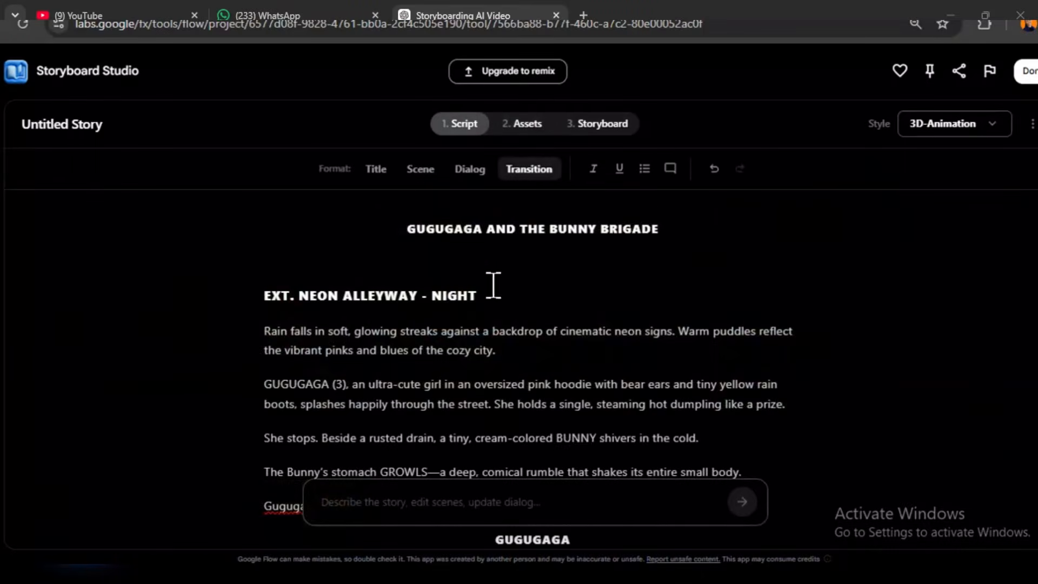
scroll(491, 283, "down", 4)
scroll(506, 287, "up", 2)
scroll(541, 285, "down", 3)
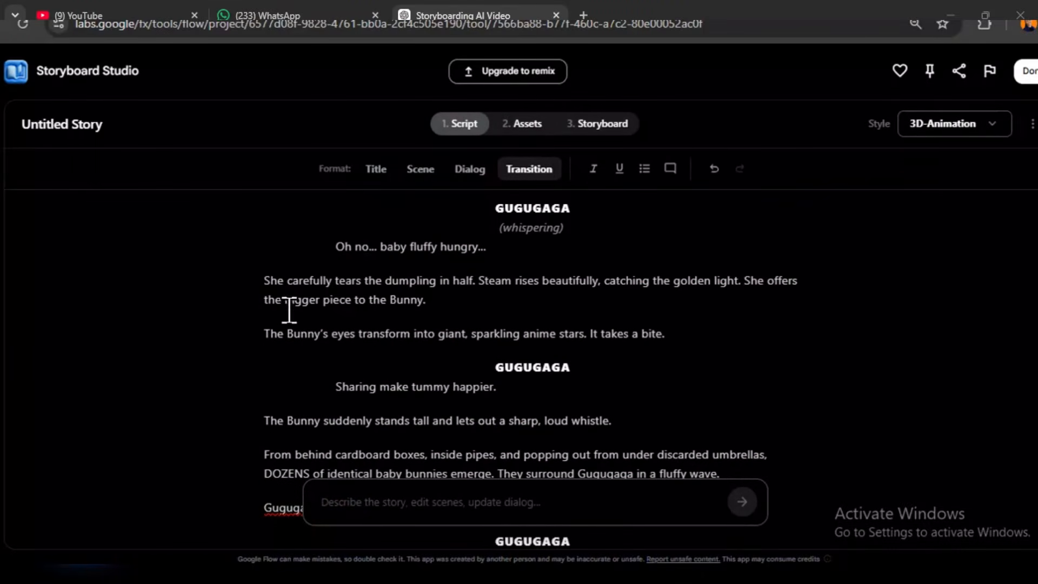
- Search for "google flow ai" in a new browser tab and open the Google Flow site from Google Labs
key("ctrl+t")
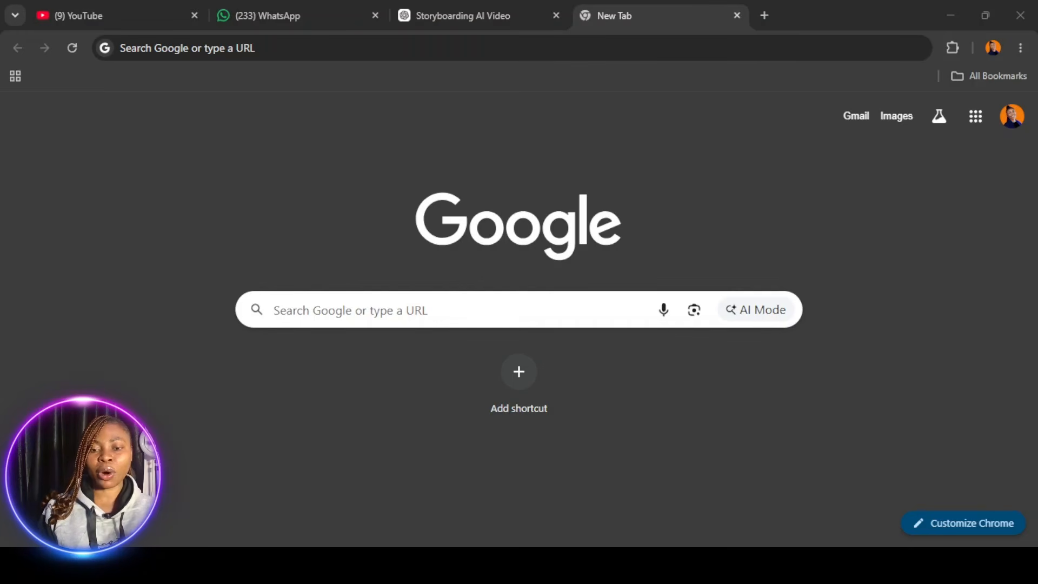
left_click(493, 133)
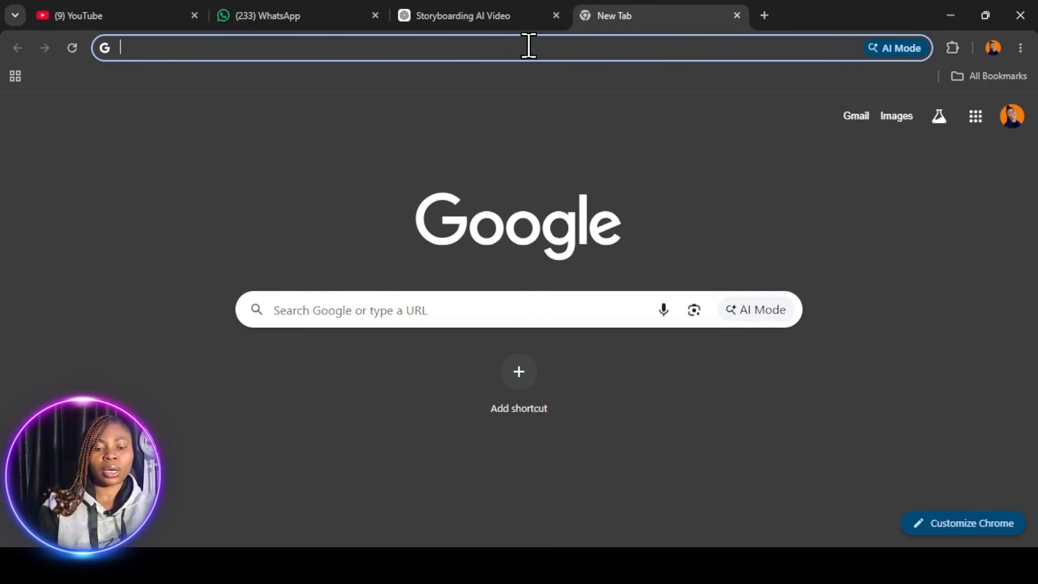
type("googl flow")
left_click(235, 141)
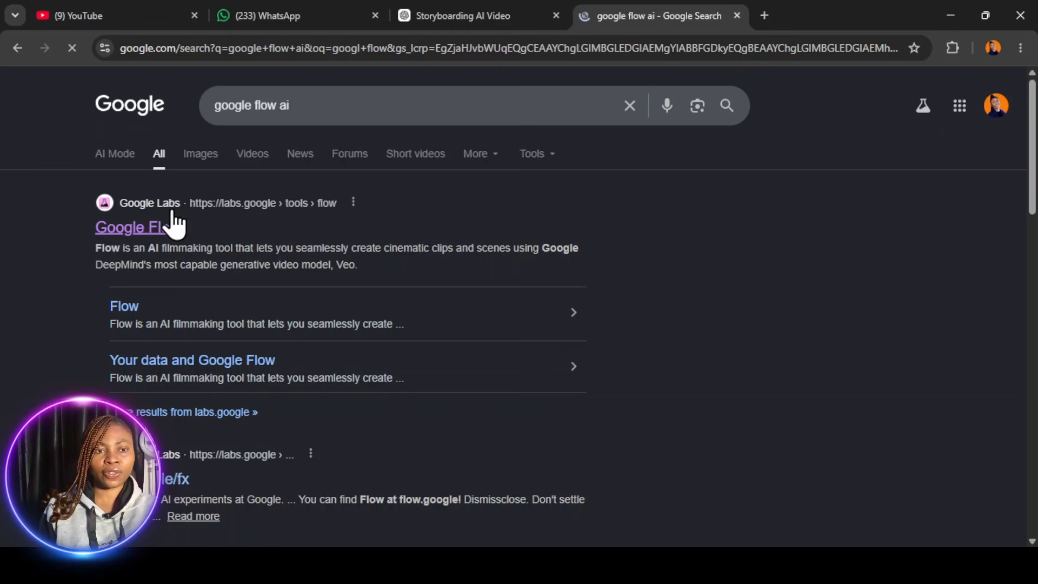
left_click(158, 230)
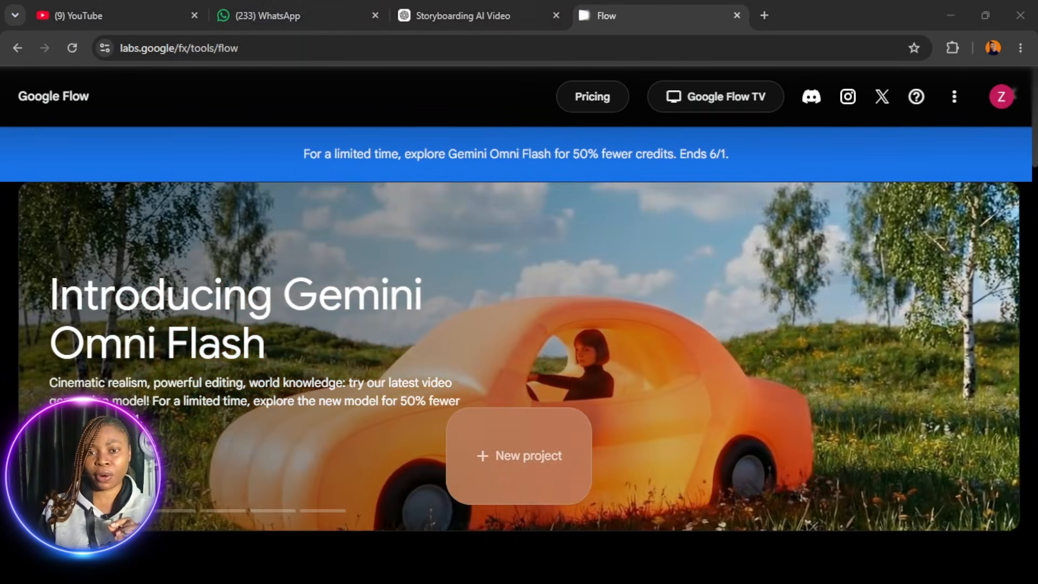
- Look over the existing projects on the Flow home page and check the account's available Flow credits
scroll(595, 298, "down", 5)
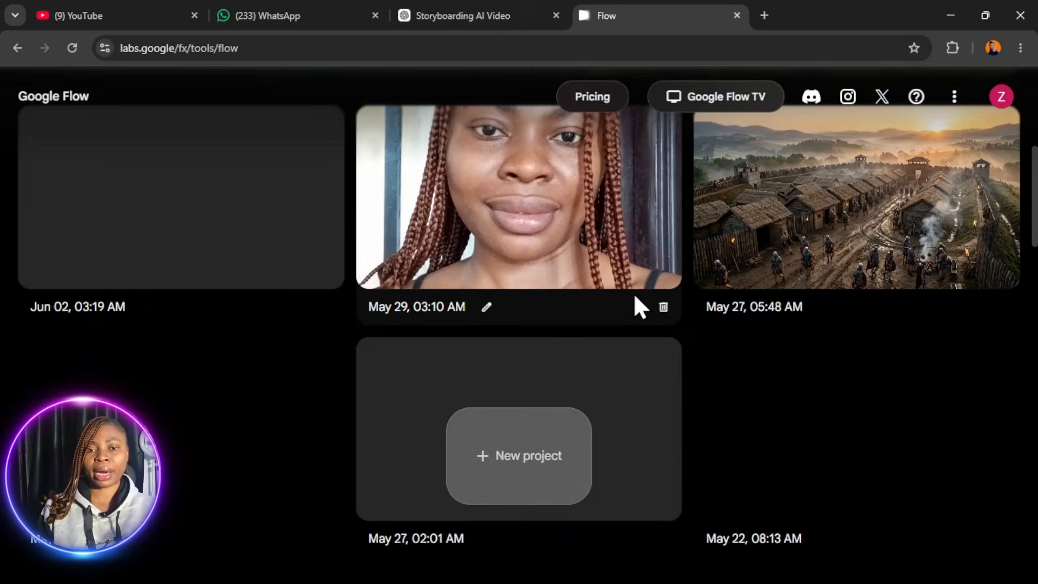
scroll(630, 295, "up", 5)
scroll(714, 286, "down", 5)
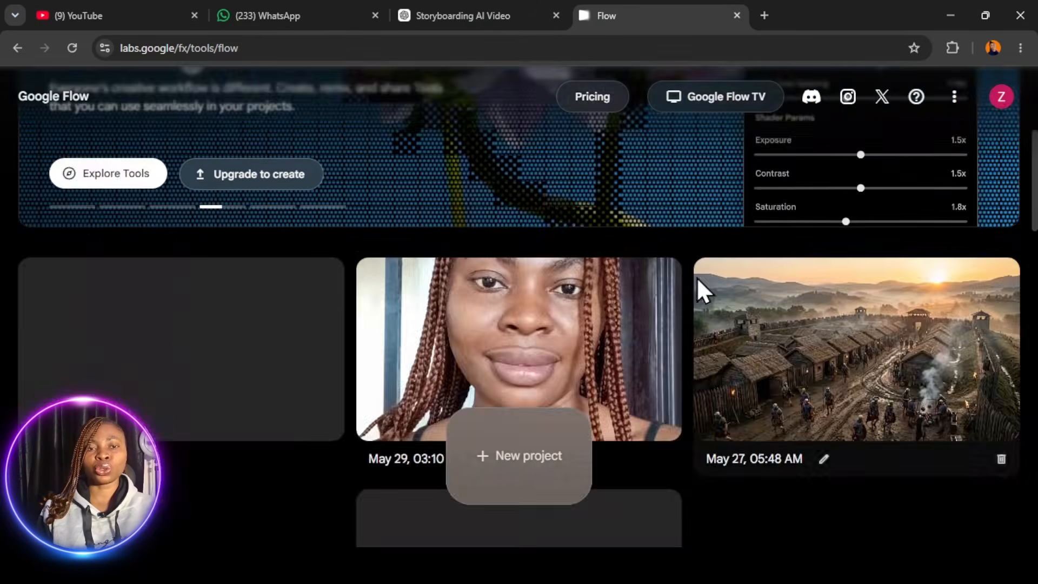
scroll(703, 276, "up", 5)
scroll(710, 276, "down", 2)
scroll(697, 271, "up", 2)
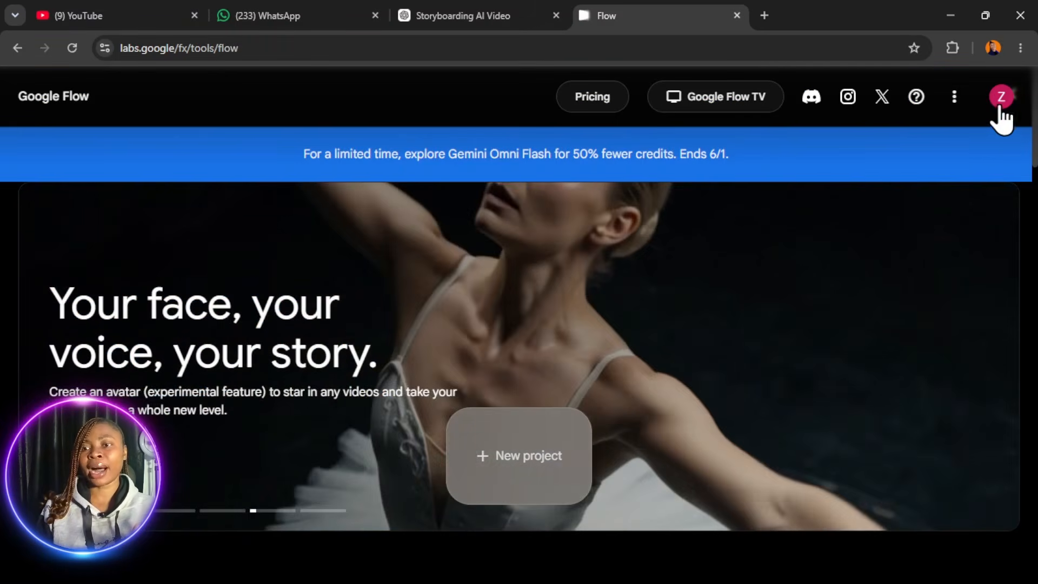
left_click(998, 115)
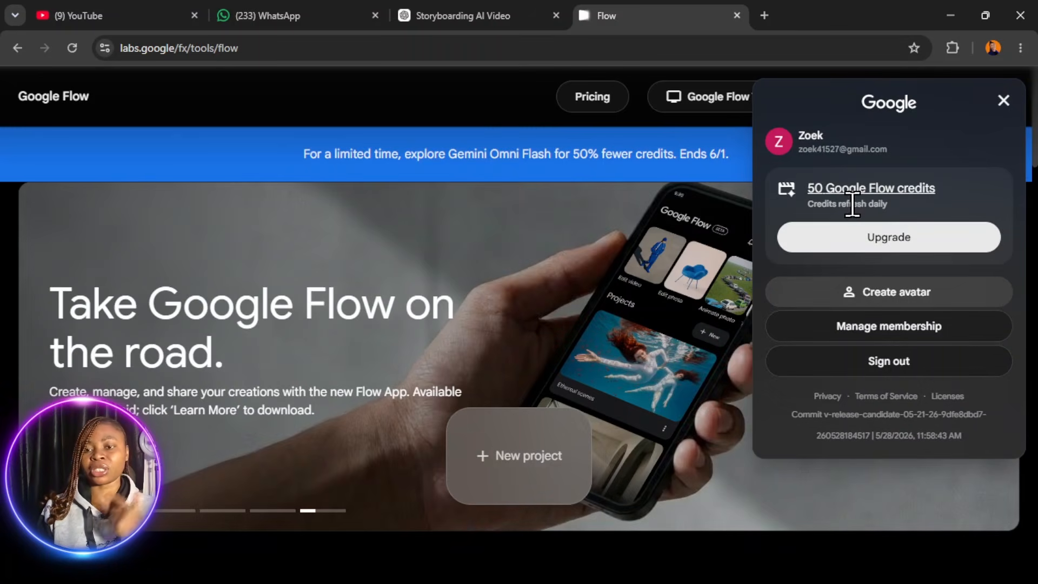
left_click(1003, 101)
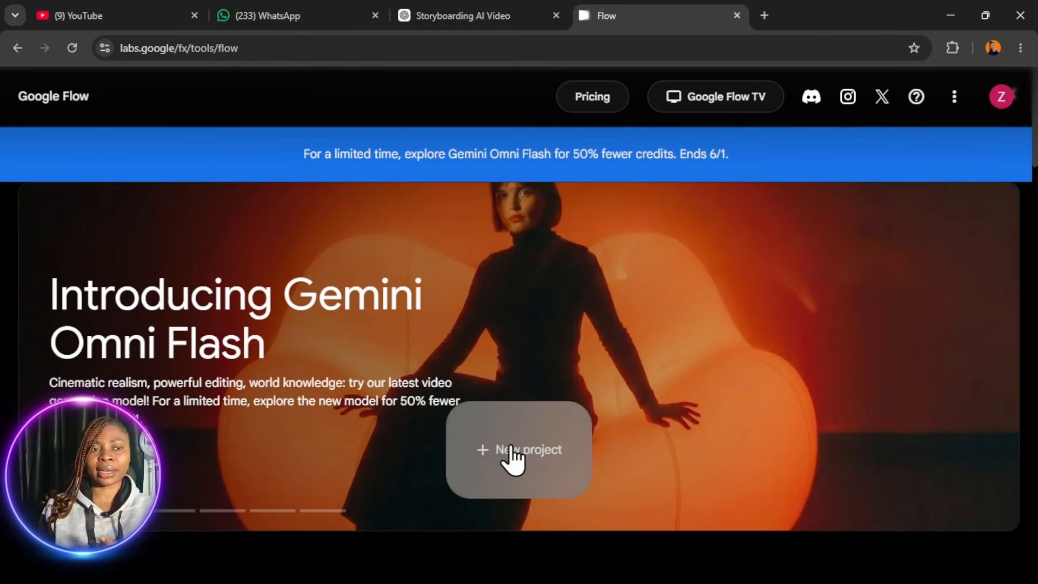
- Create a new Flow project and open the Storyboard Studio tool from the Prompting tools
left_click(510, 457)
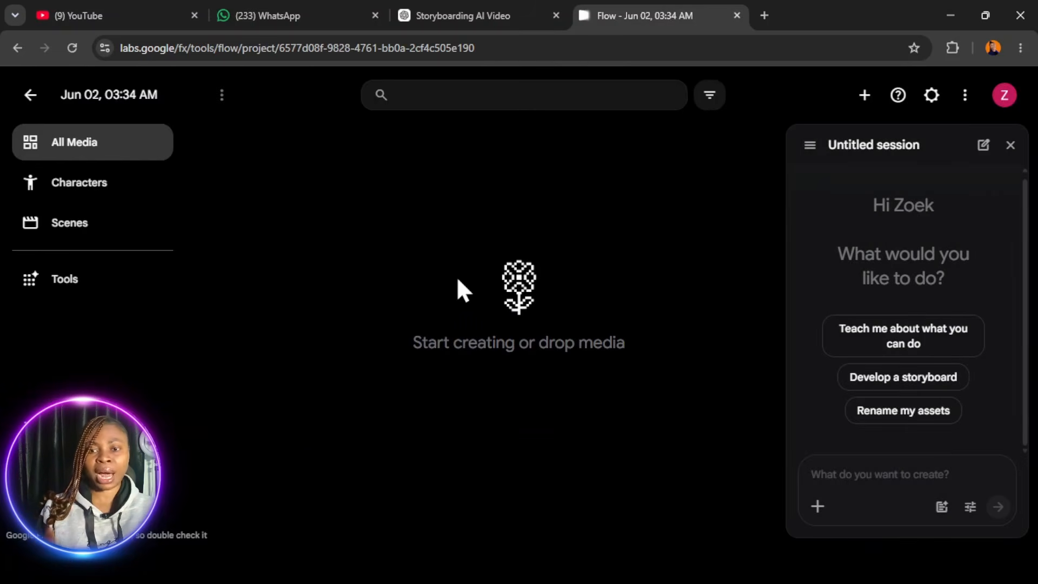
left_click(1011, 146)
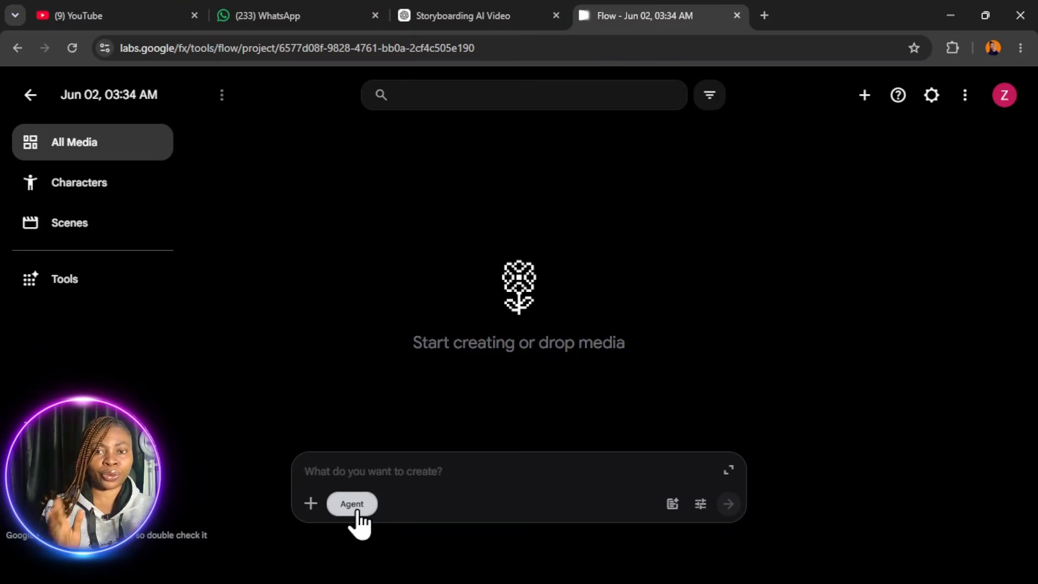
left_click(92, 289)
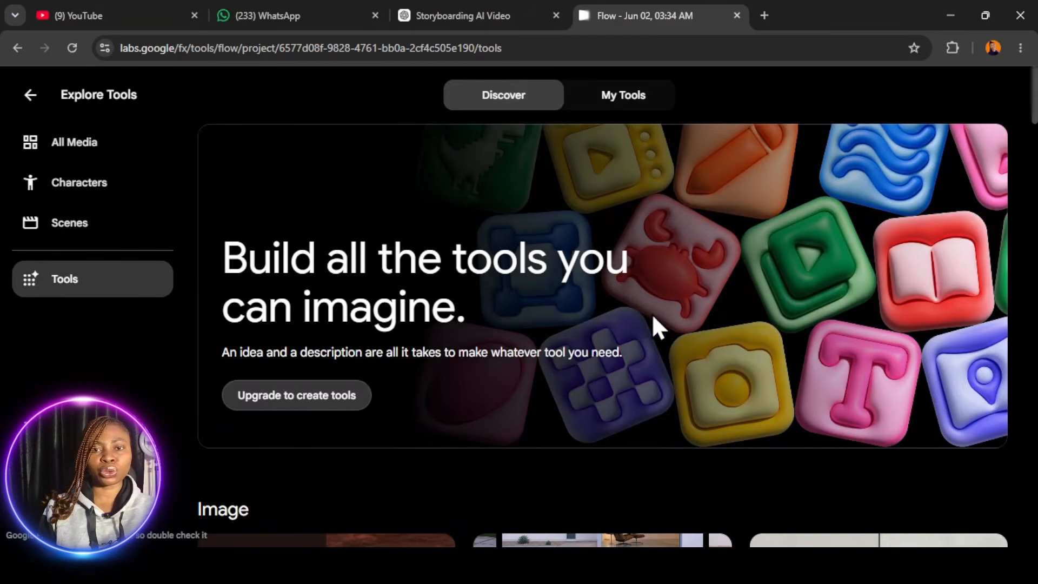
scroll(687, 312, "down", 20)
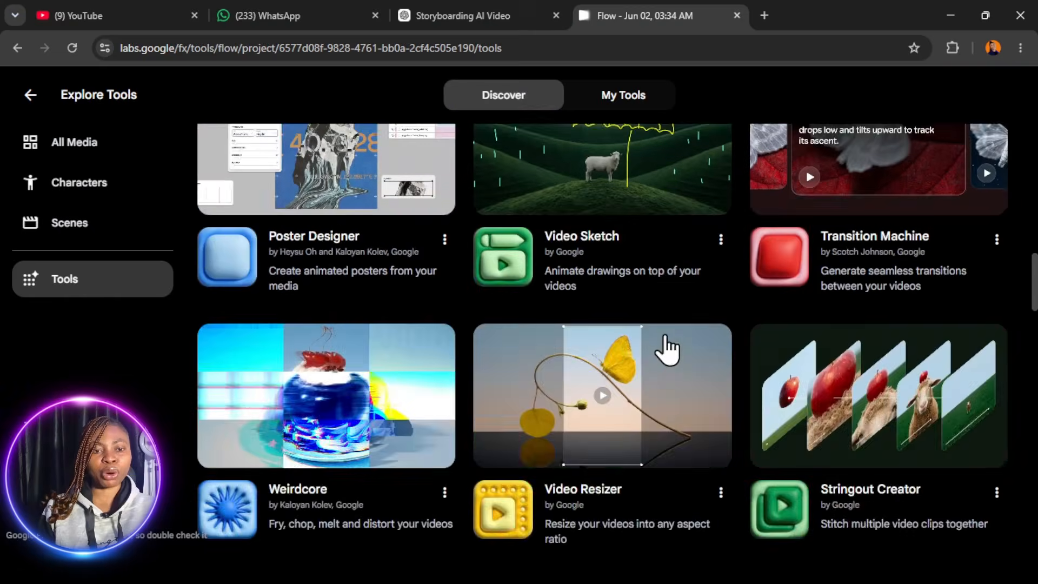
scroll(646, 340, "down", 6)
scroll(599, 322, "up", 6)
scroll(622, 333, "down", 1)
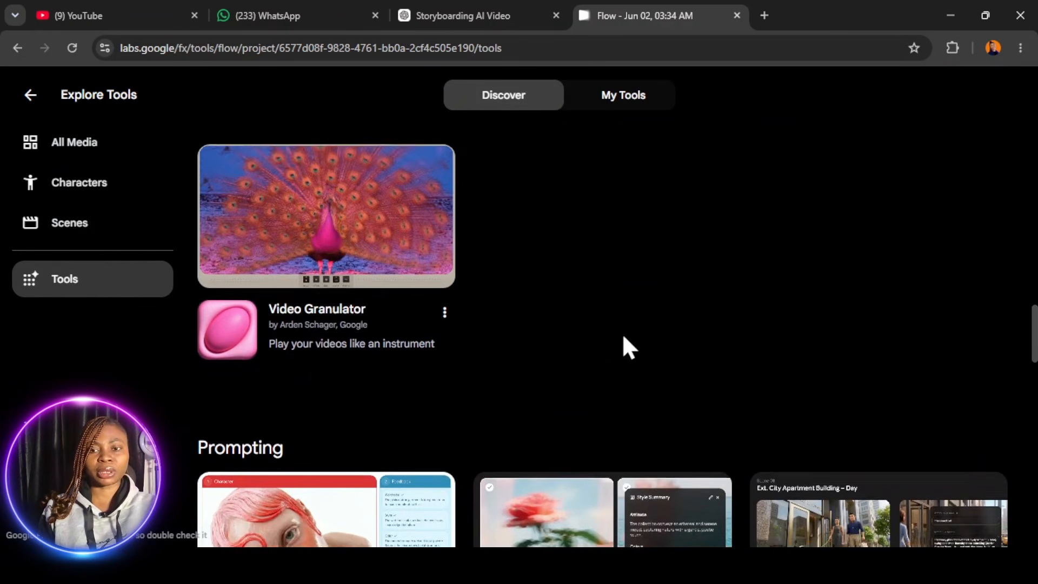
scroll(278, 412, "down", 7)
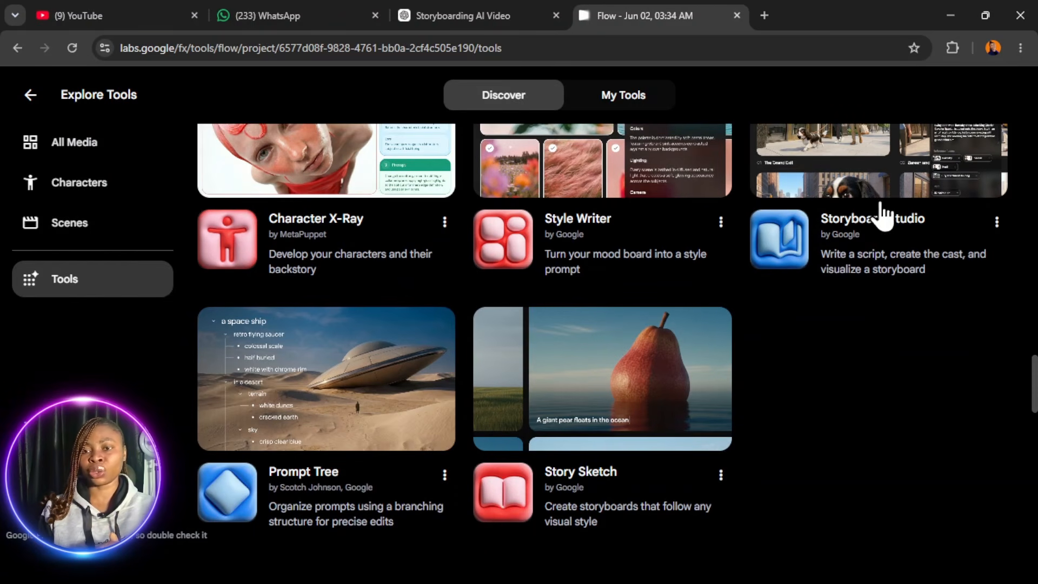
scroll(892, 251, "up", 1)
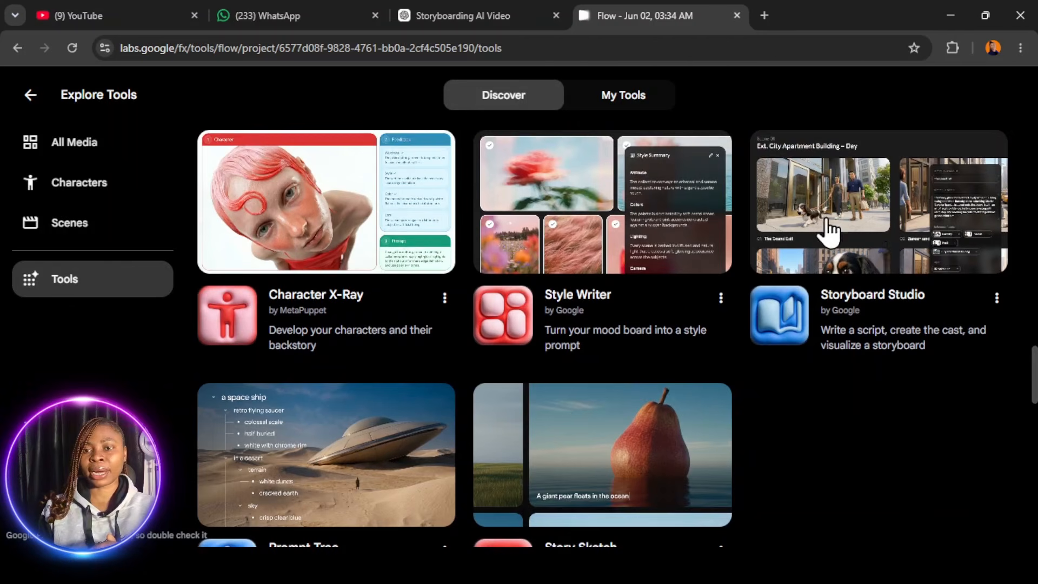
left_click(865, 241)
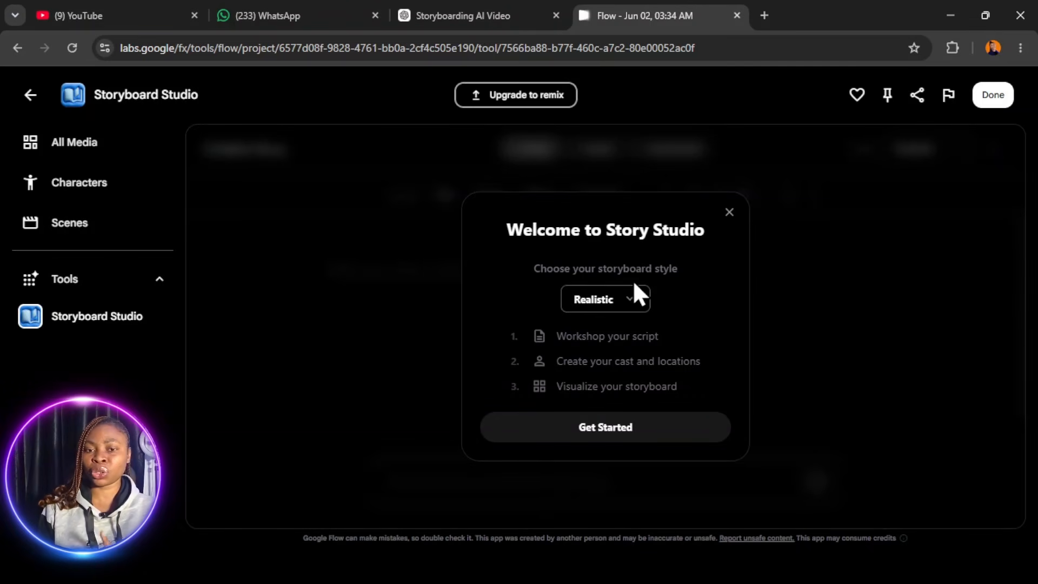
- Set the storyboard style to 3D-Animation and start the empty story
left_click(635, 298)
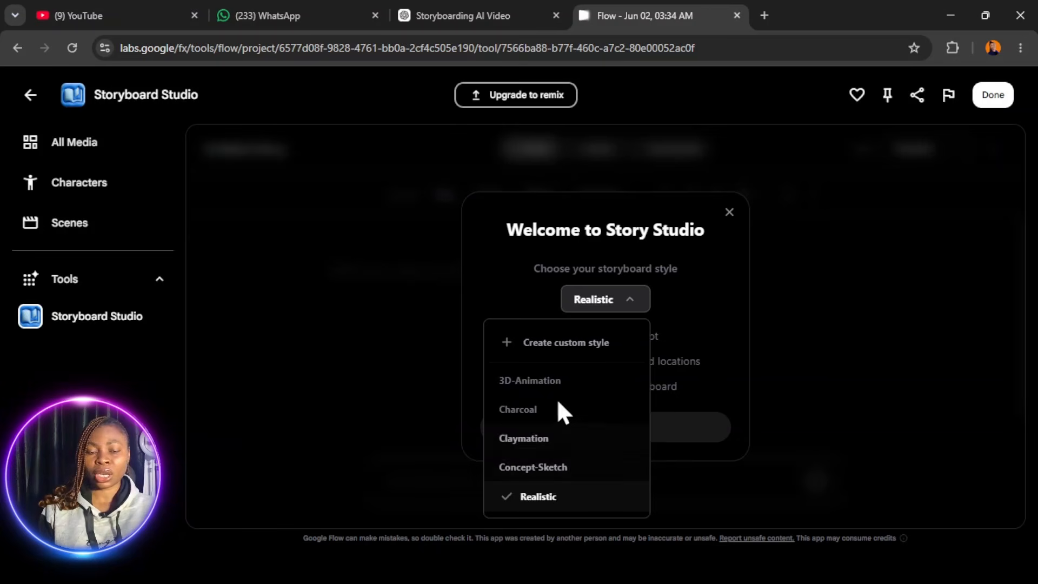
left_click(543, 382)
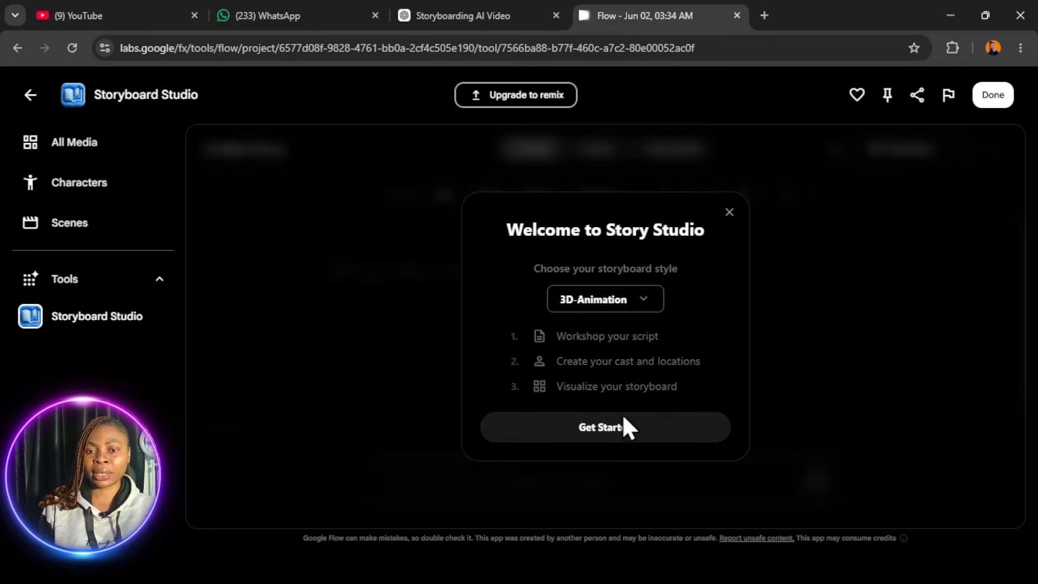
left_click(606, 427)
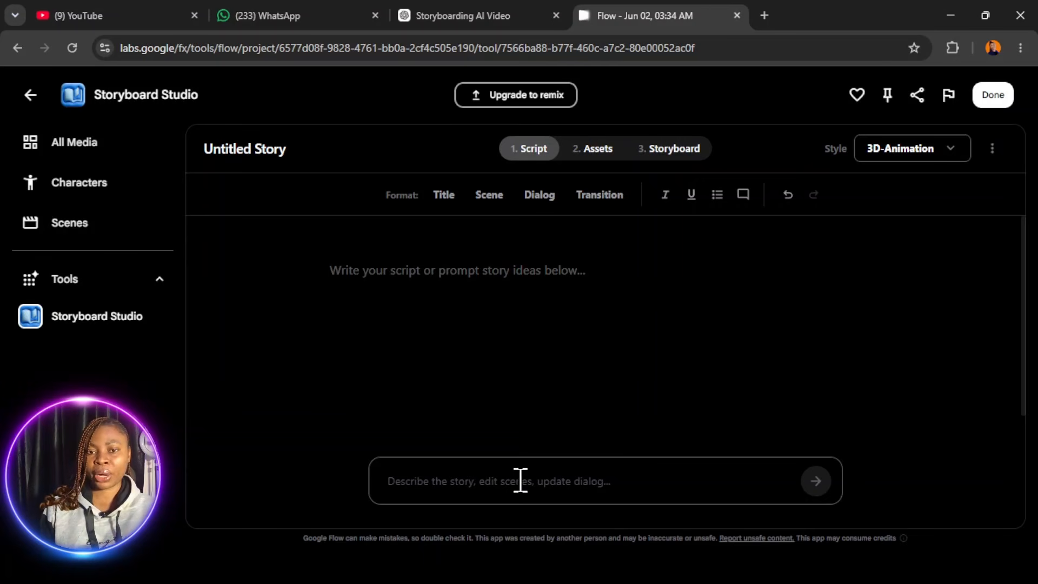
- Look at the Assets and Storyboard stages of the empty story, and return to the Script stage
left_click(589, 147)
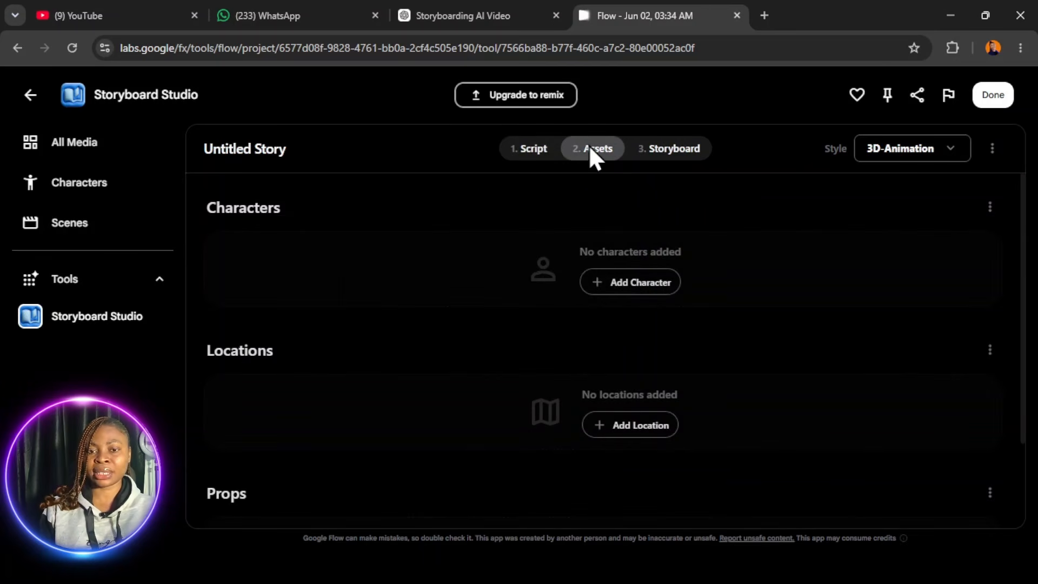
left_click(670, 152)
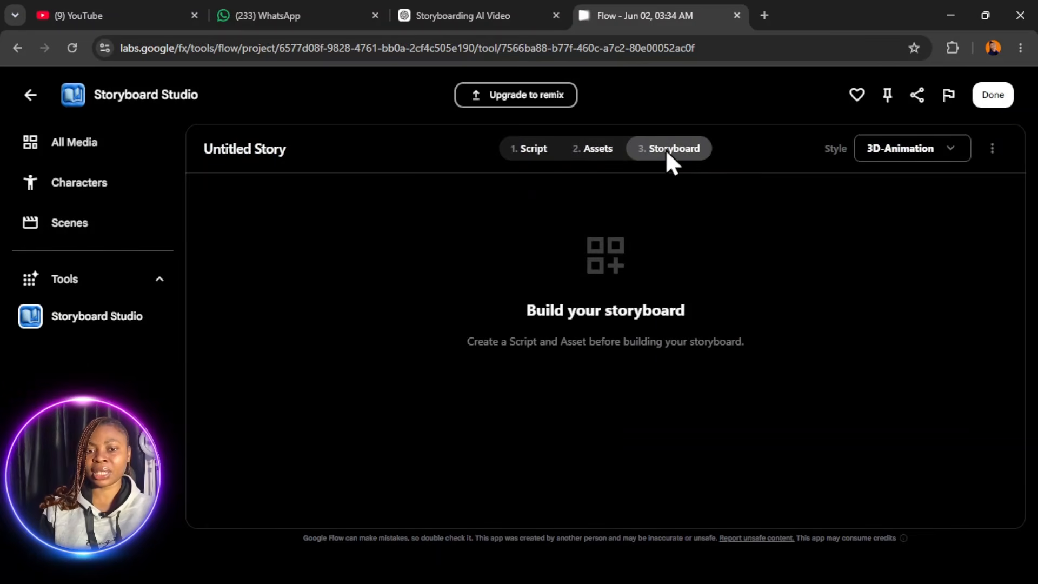
left_click(530, 150)
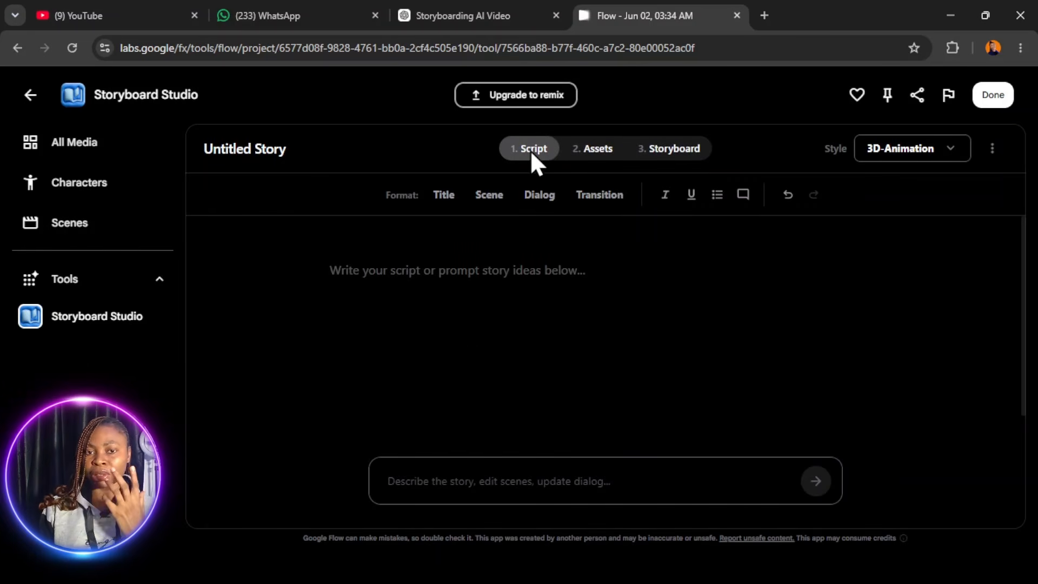
- Switch to ChatGPT to review the scene-by-scene storyboard prompt, and return to Storyboard Studio
left_click(486, 16)
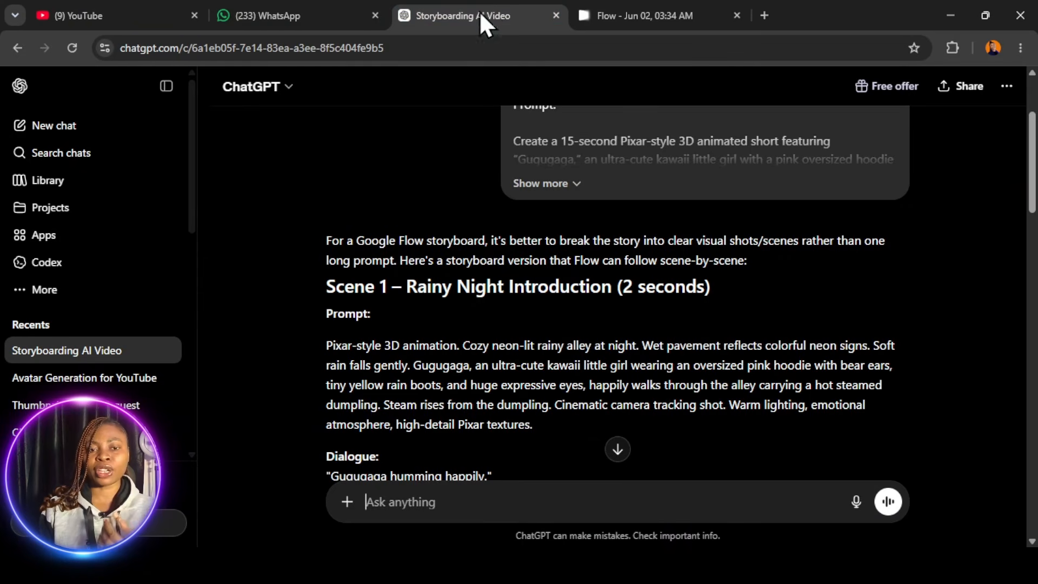
scroll(521, 287, "down", 2)
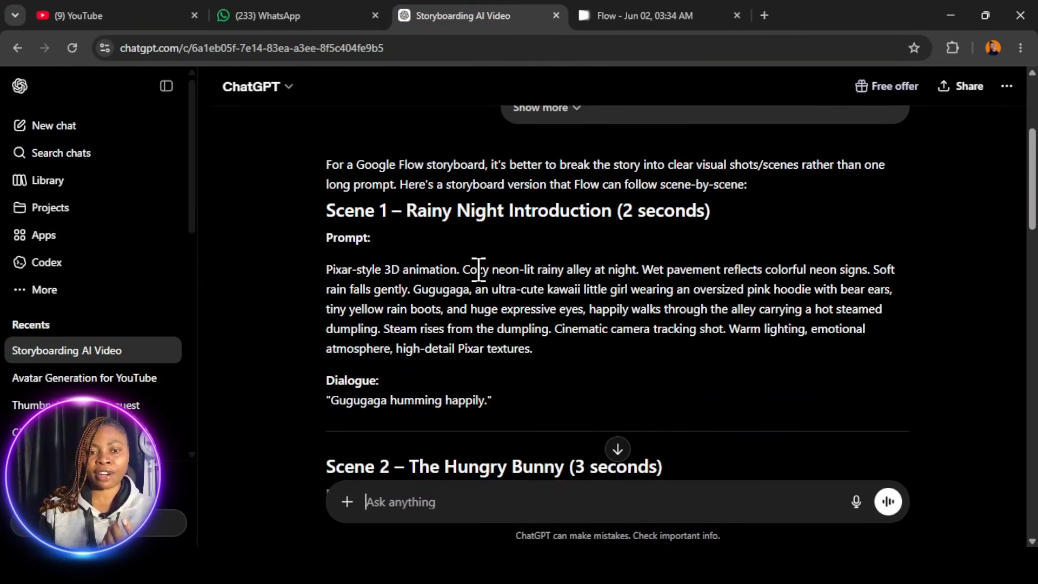
scroll(479, 271, "down", 10)
scroll(479, 269, "up", 10)
left_click(654, 15)
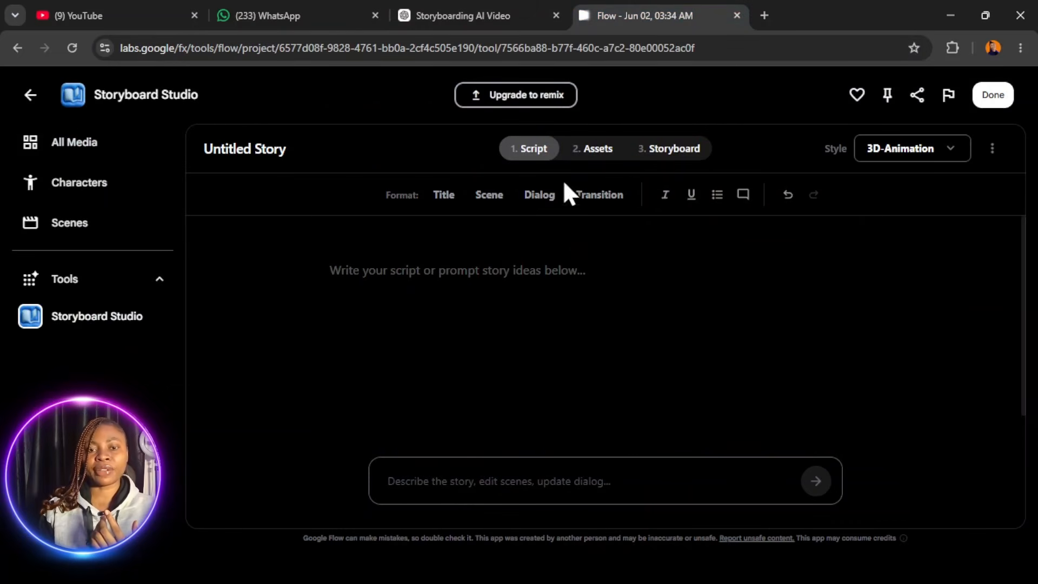
- Enter the prompt for a 15-second Pixar-style 3D animated short featuring "Gugugaga" and a hungry bunny, and submit it to generate the script
left_click(457, 489)
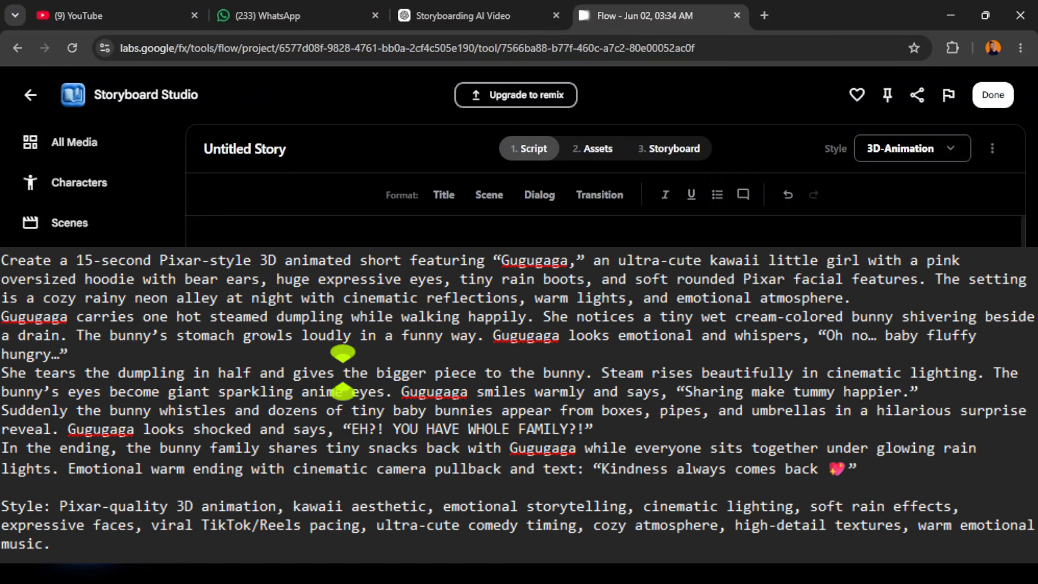
key("ctrl+plus")
key("ctrl+plus")
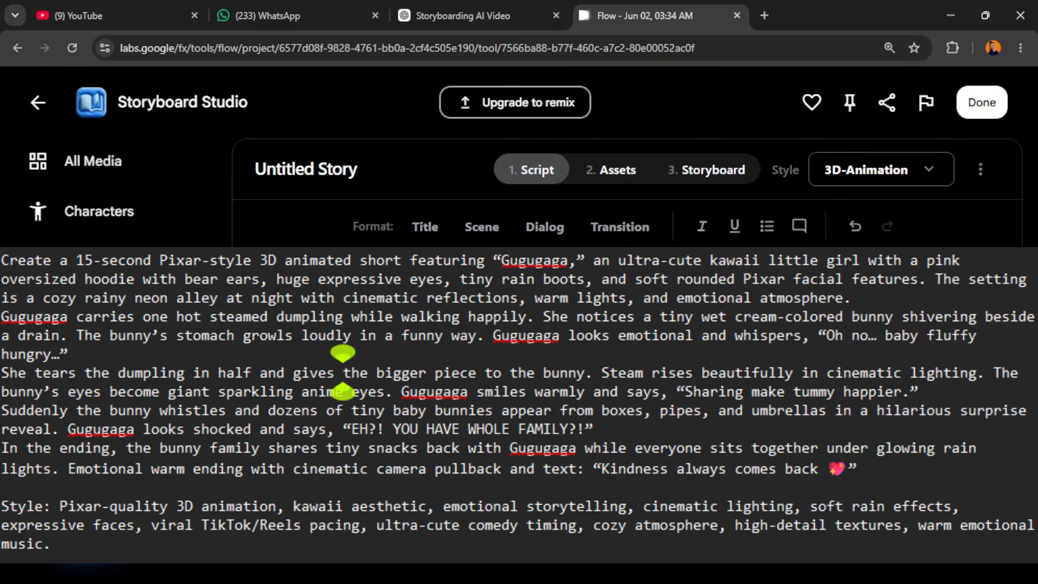
scroll(765, 463, "down", 1)
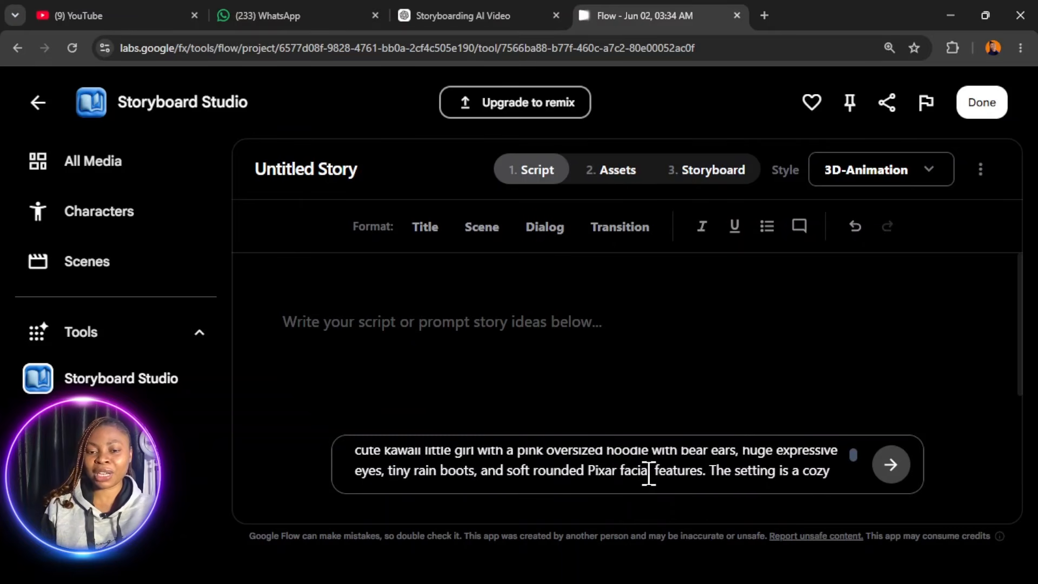
scroll(654, 469, "down", 2)
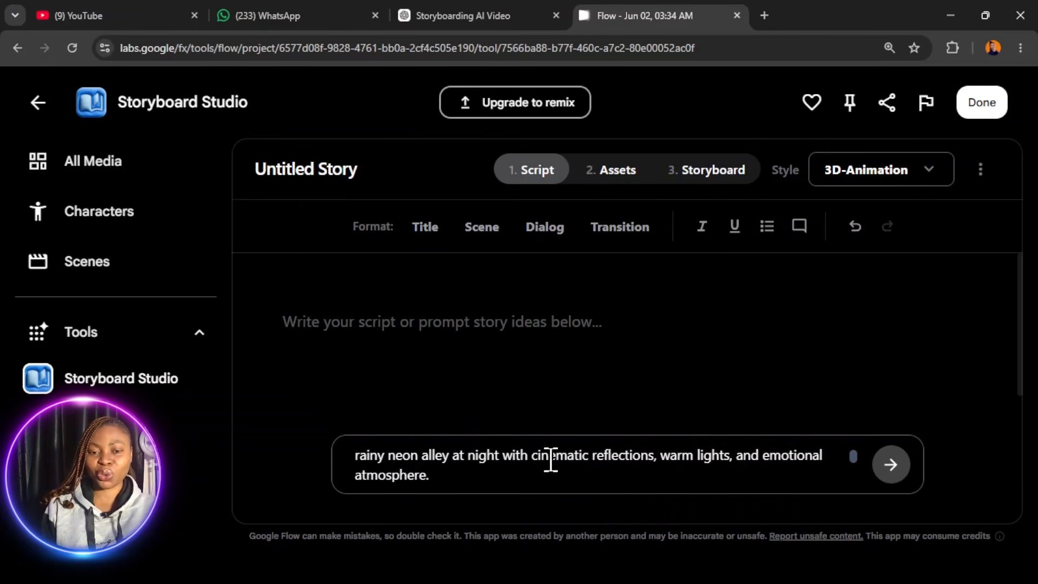
scroll(491, 471, "up", 1)
scroll(492, 473, "down", 1)
scroll(696, 466, "up", 3)
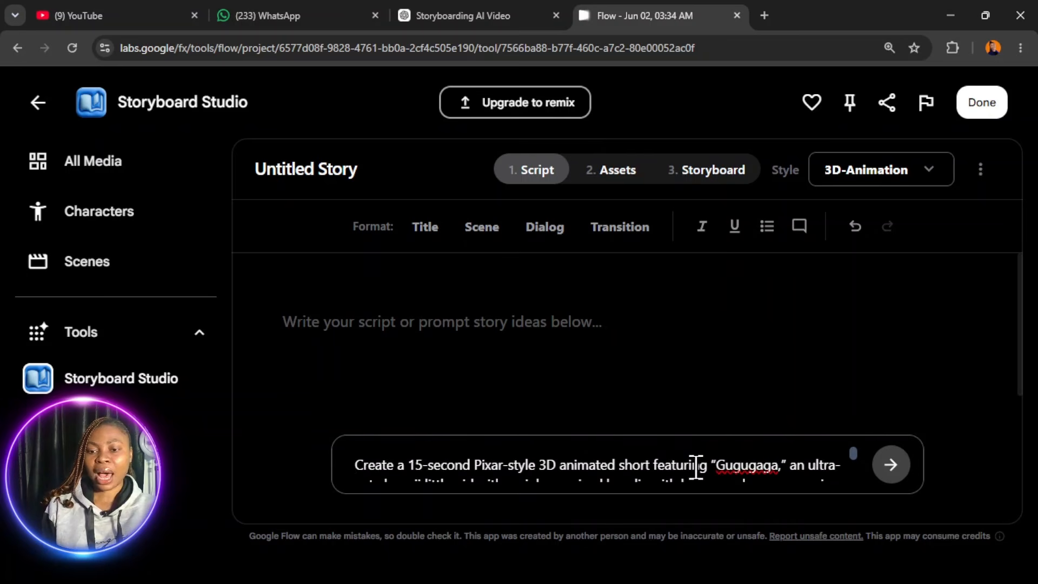
left_click(891, 464)
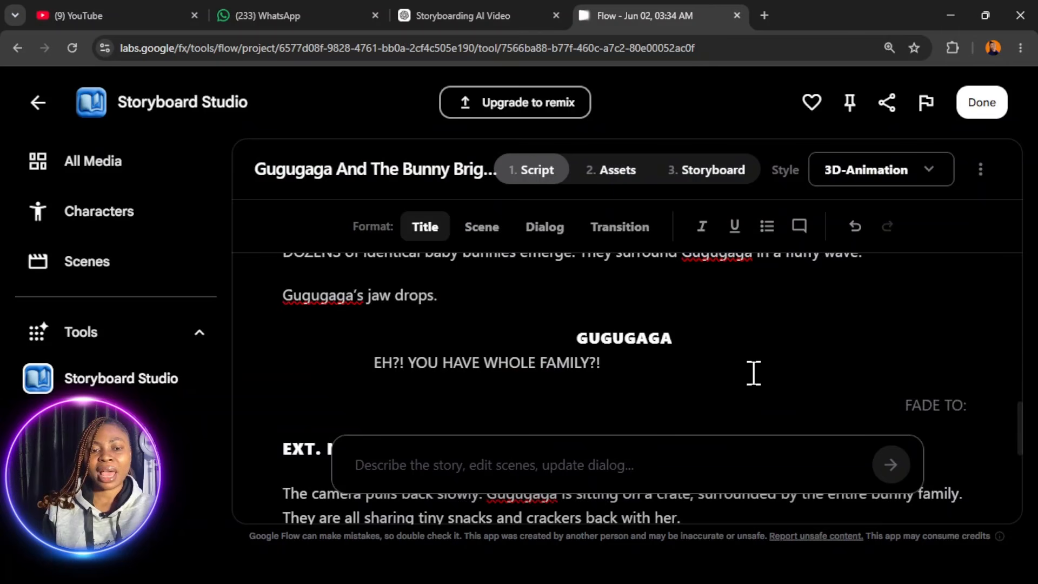
- Apply the Scene format to the script's title line "GUGUGAGA AND THE BUNNY BRIGADE"
scroll(754, 373, "up", 10)
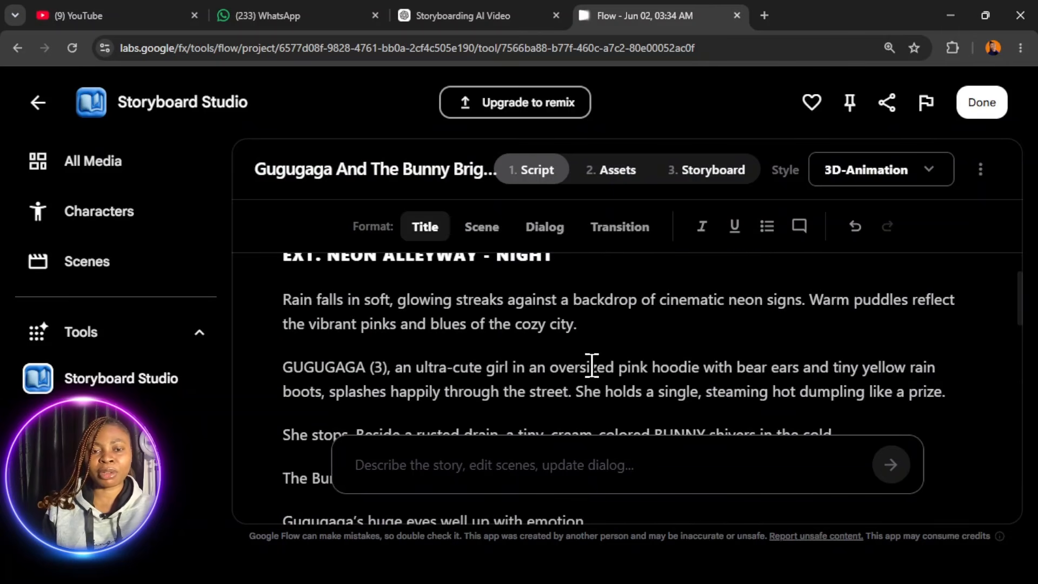
left_click(496, 227)
scroll(443, 355, "down", 4)
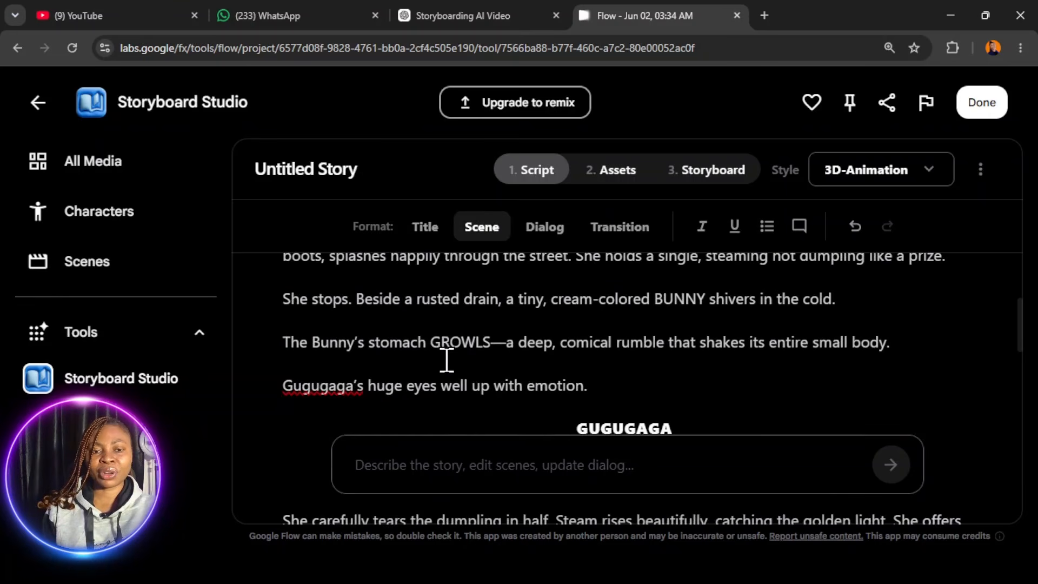
- Apply the Transition format to the blank line below the script's title and look through the generated script
scroll(476, 365, "down", 10)
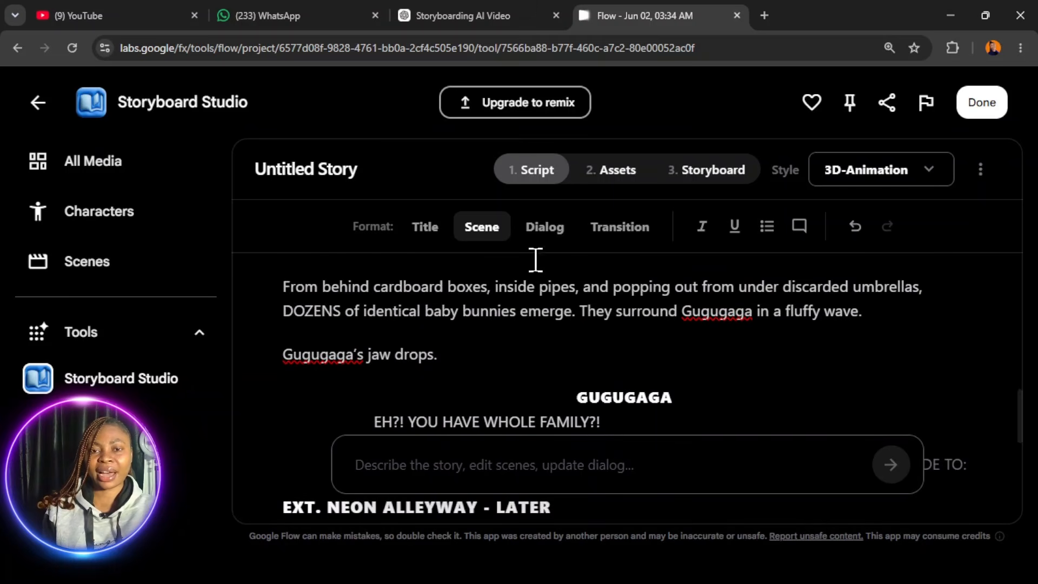
left_click(556, 246)
scroll(470, 325, "down", 5)
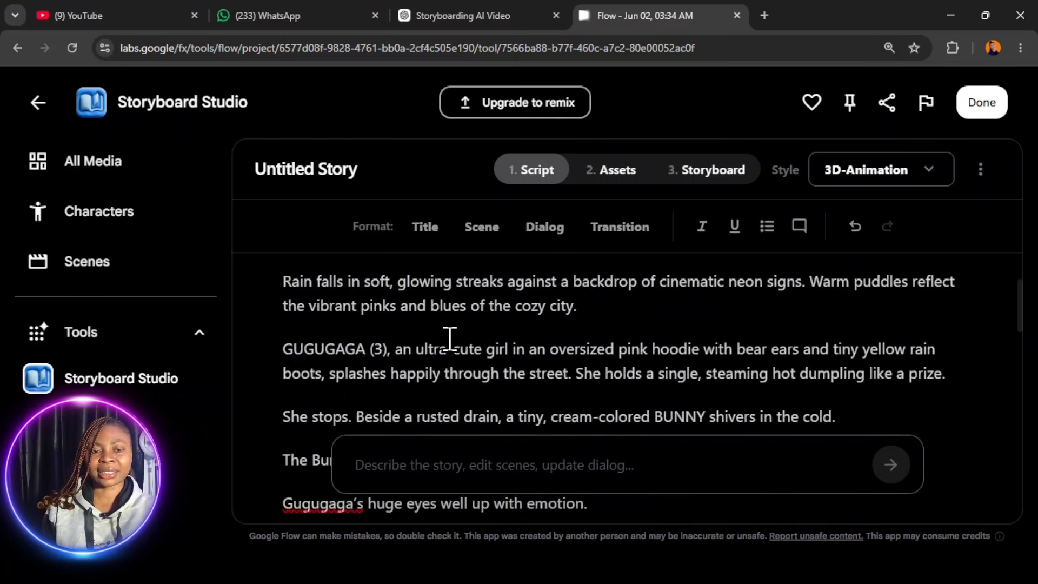
scroll(516, 324, "down", 15)
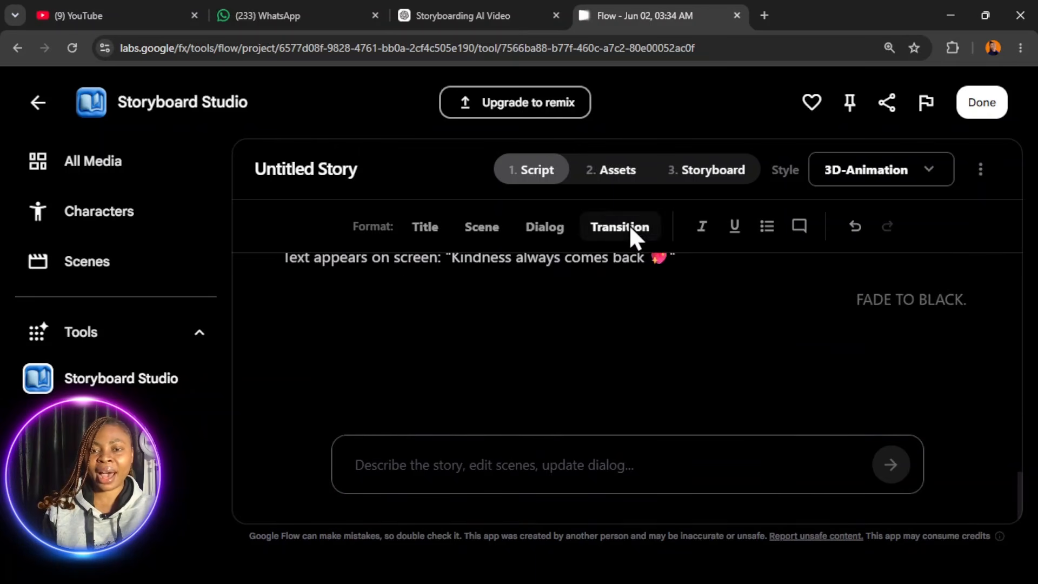
left_click(628, 241)
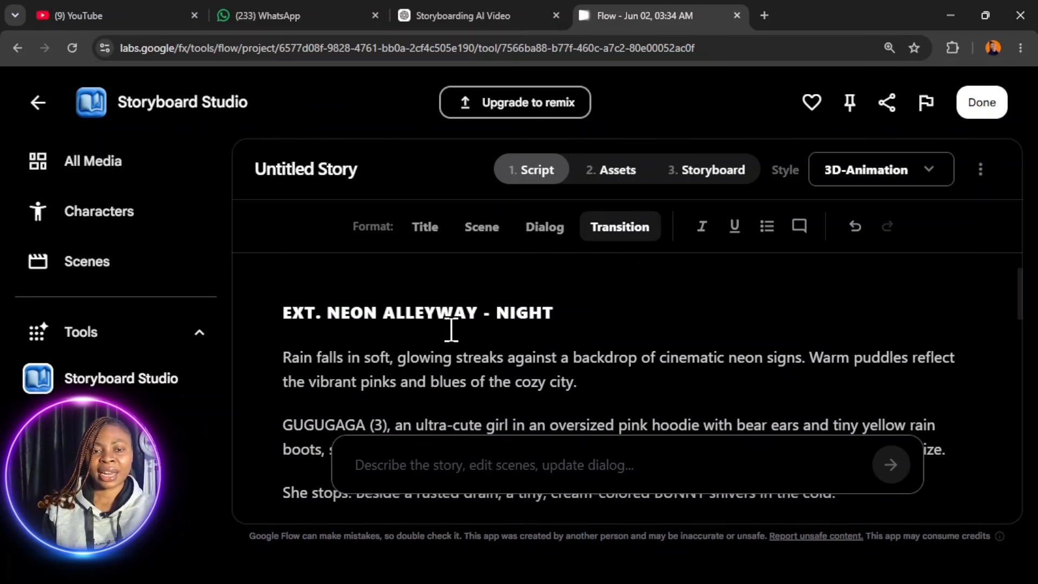
scroll(486, 332, "down", 4)
scroll(524, 331, "down", 12)
scroll(524, 331, "up", 16)
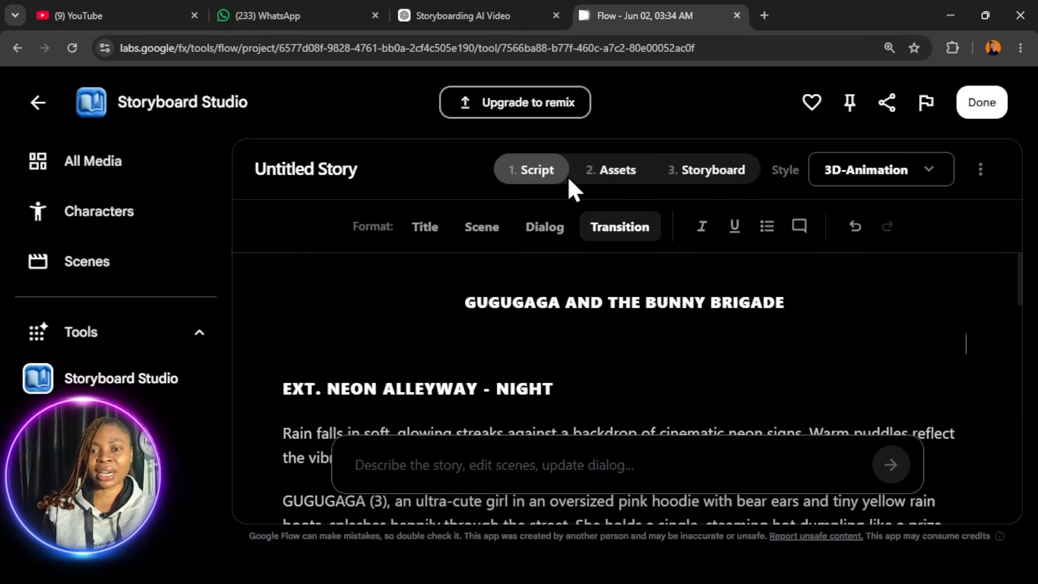
- Look over the character and location placeholders in the Assets stage, briefly checking back with the Script stage
left_click(613, 171)
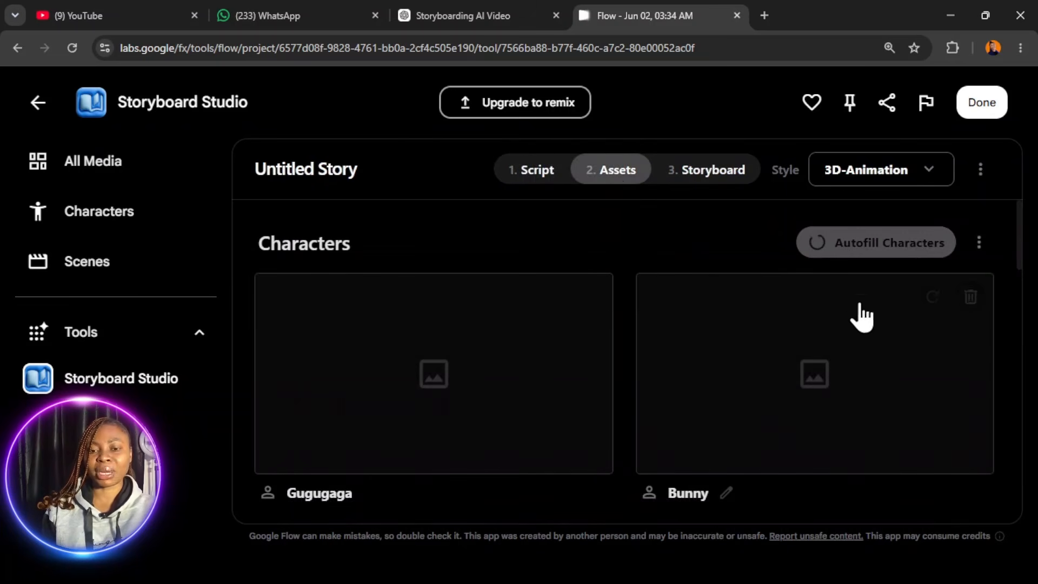
scroll(800, 410, "down", 5)
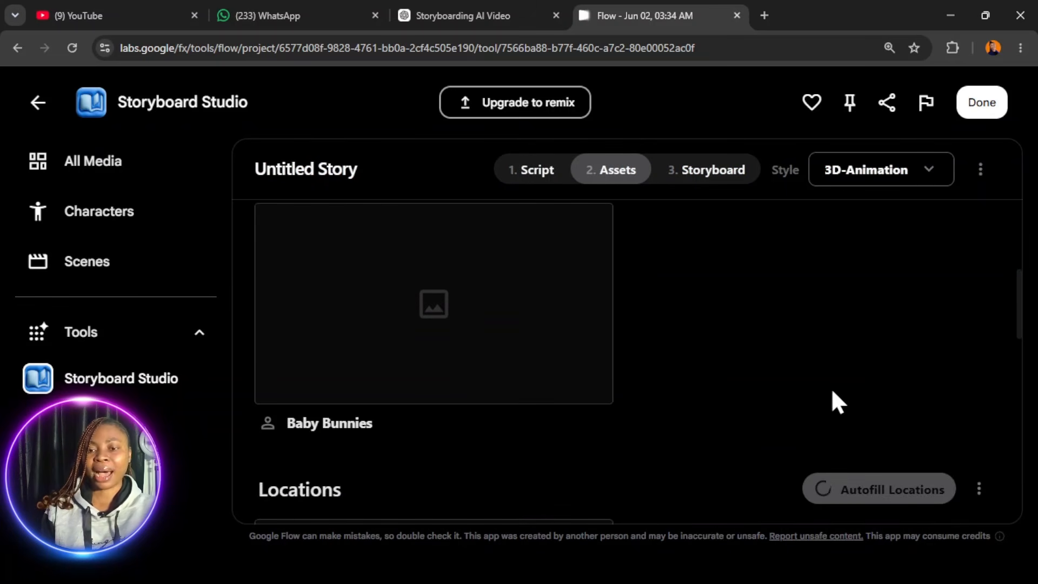
scroll(783, 402, "up", 3)
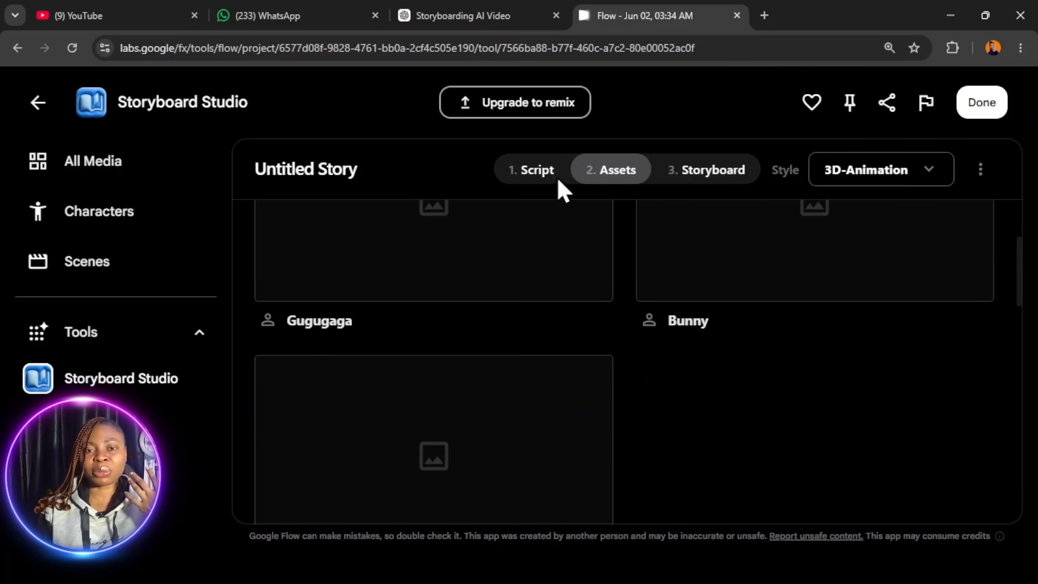
left_click(544, 163)
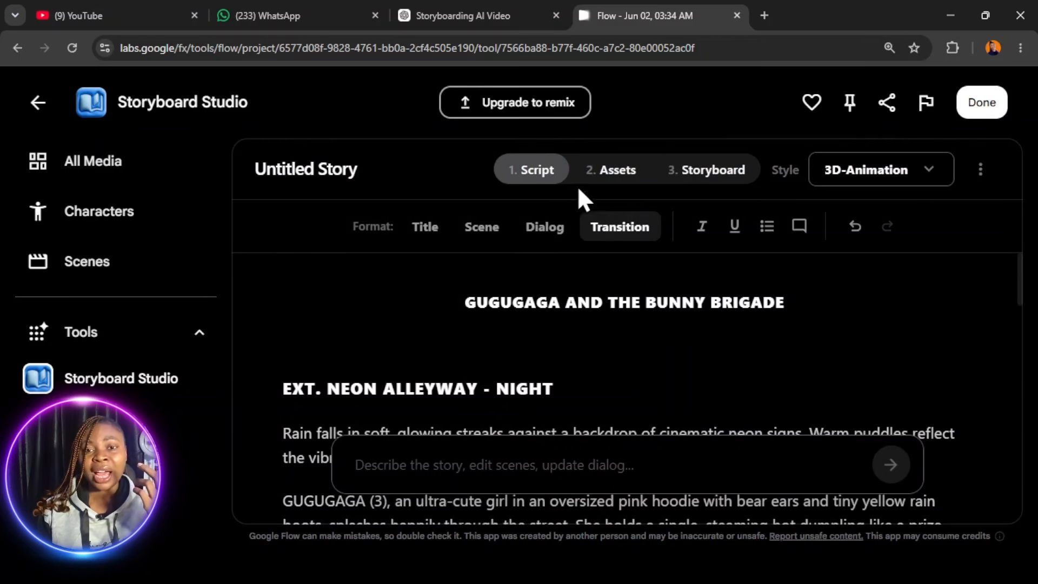
left_click(615, 174)
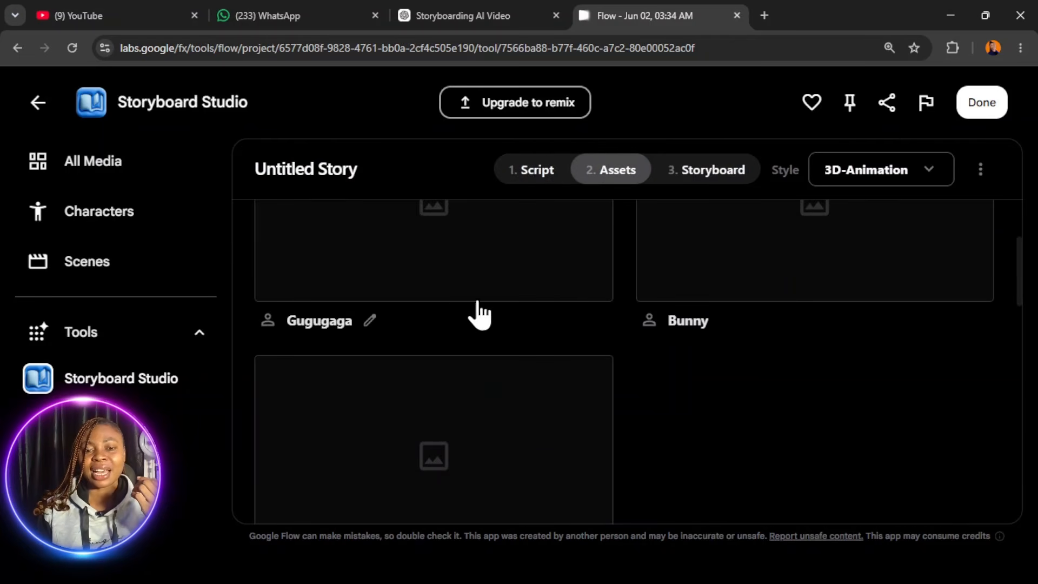
scroll(395, 348, "down", 2)
scroll(541, 350, "up", 5)
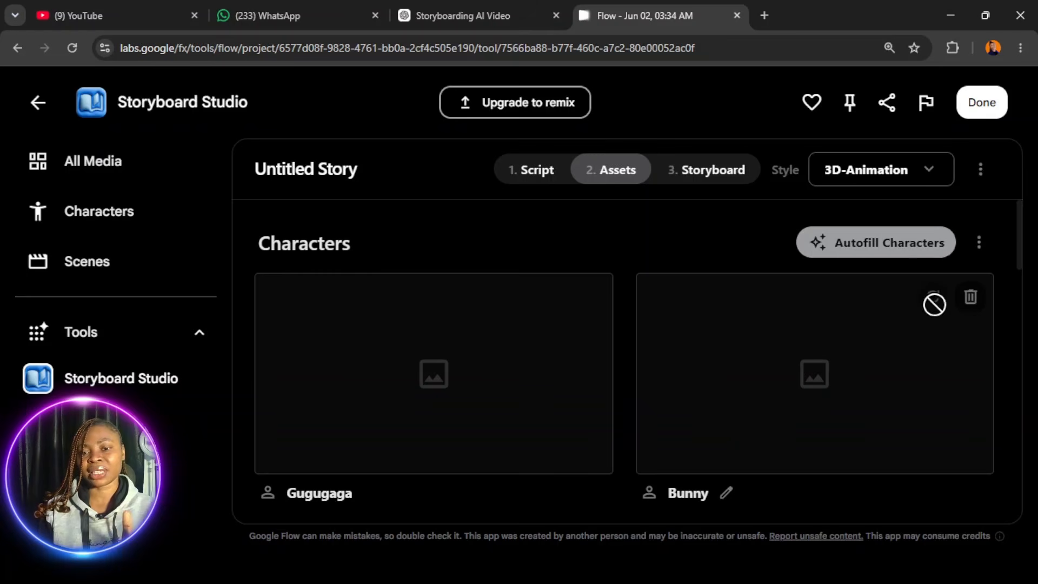
- Autofill all the story's characters and open the details of Gugugaga
left_click(845, 245)
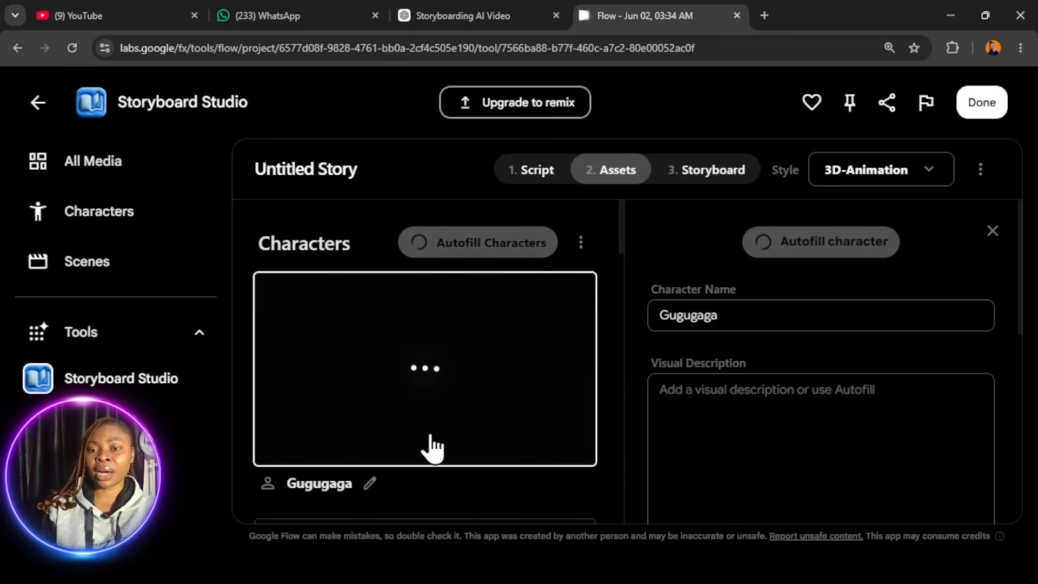
scroll(804, 414, "down", 2)
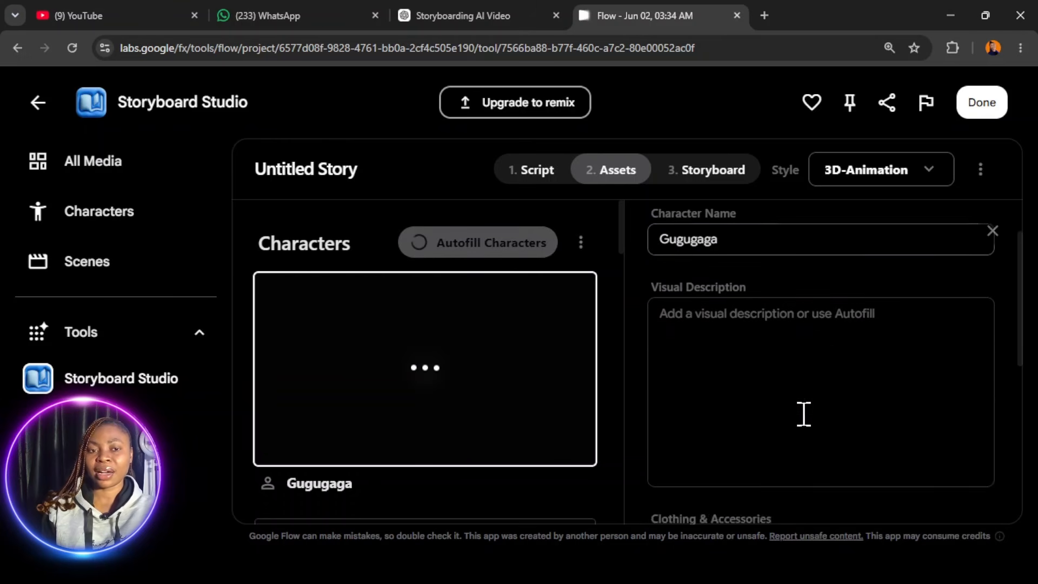
scroll(804, 414, "up", 2)
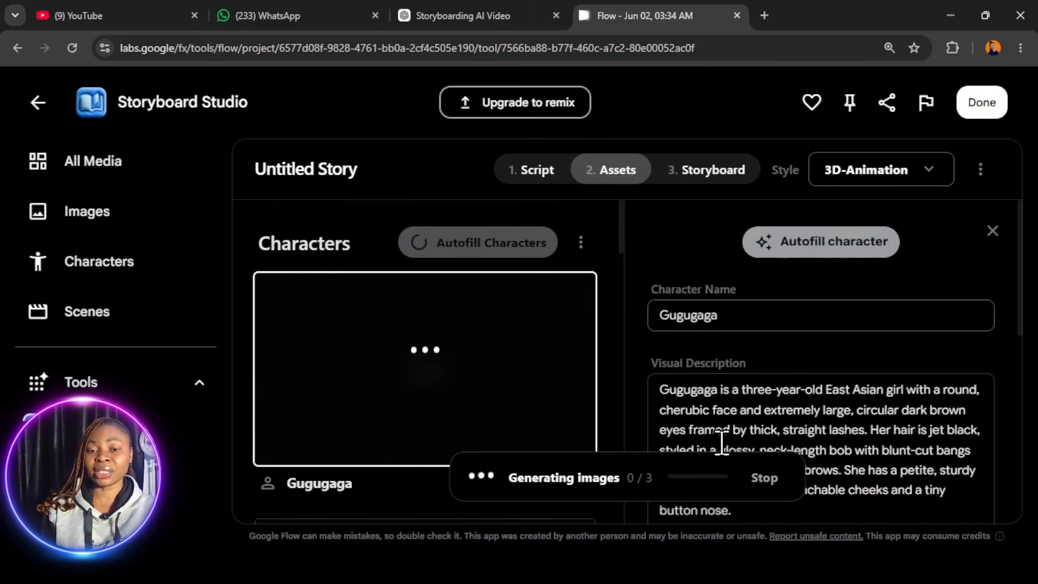
- Read Gugugaga's visual description and the clothing and accessories text
scroll(865, 422, "down", 4)
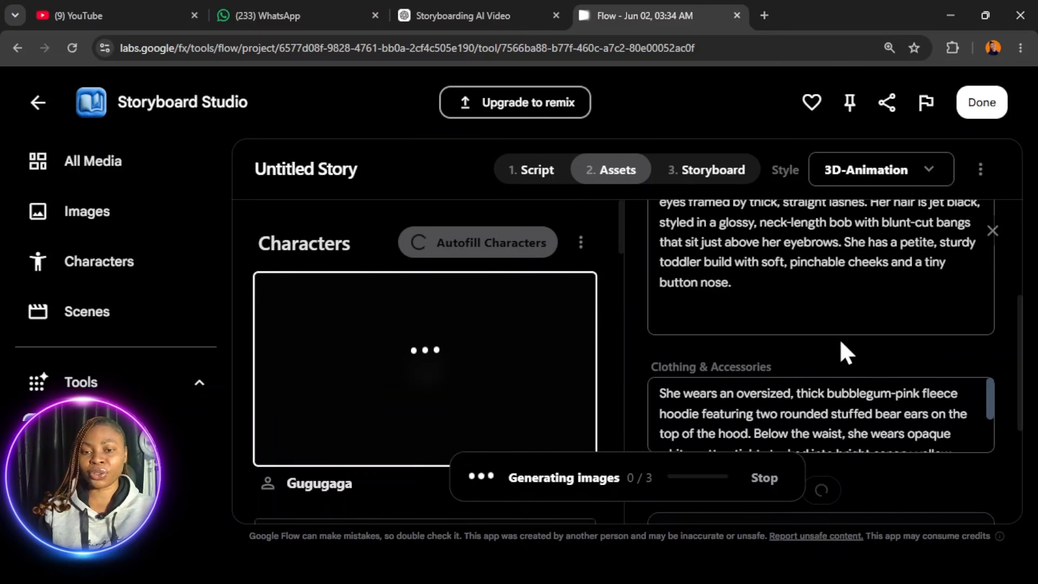
scroll(808, 344, "up", 1)
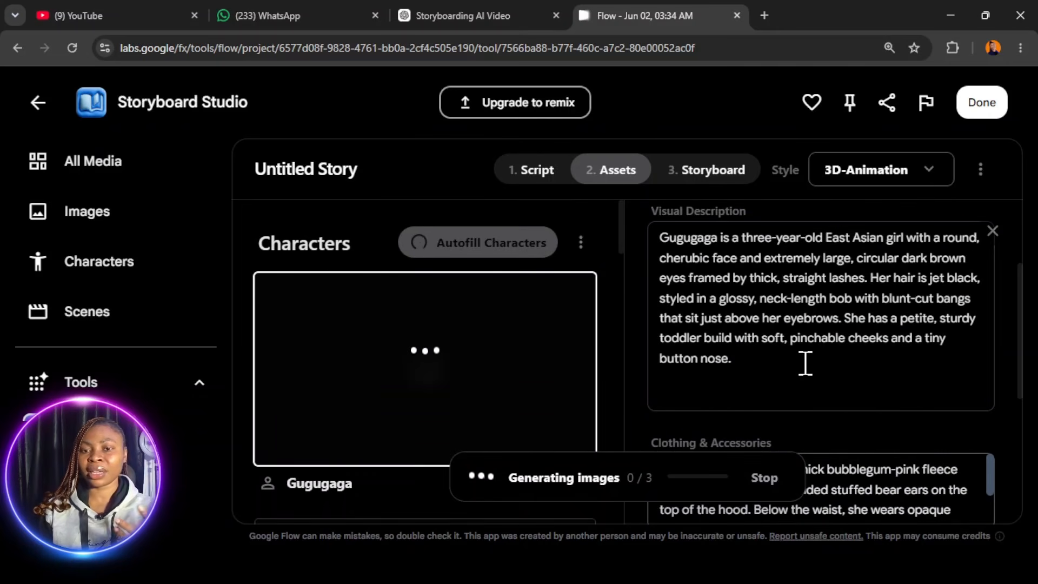
scroll(805, 363, "up", 1)
scroll(804, 364, "down", 5)
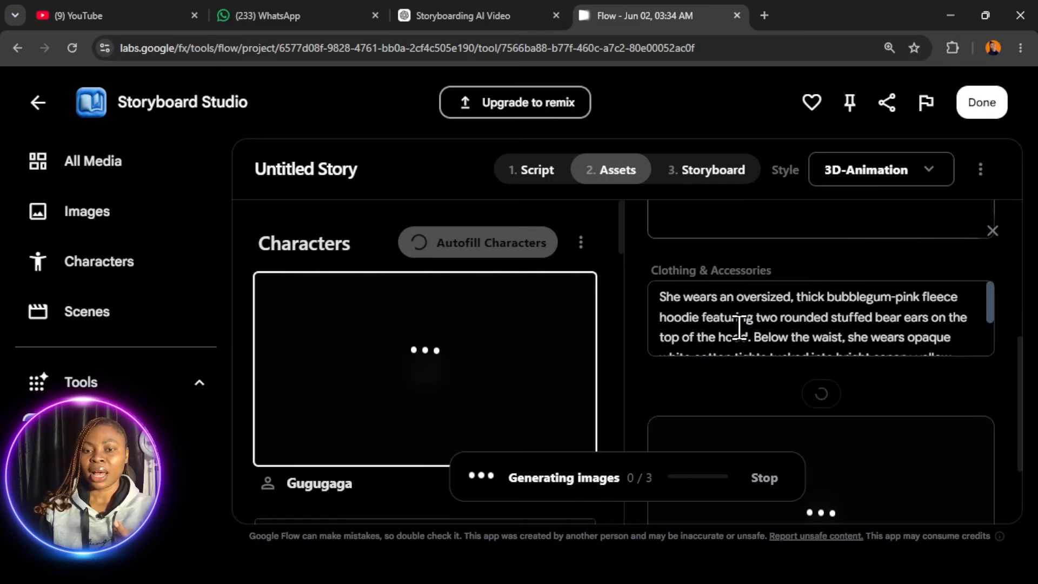
scroll(739, 327, "up", 5)
scroll(757, 357, "down", 3)
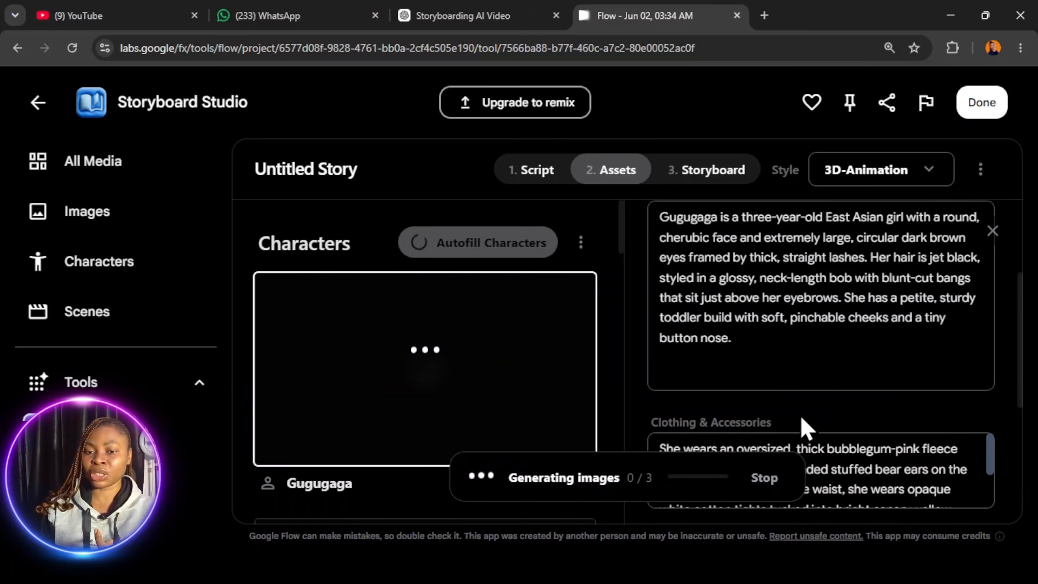
scroll(803, 411, "down", 4)
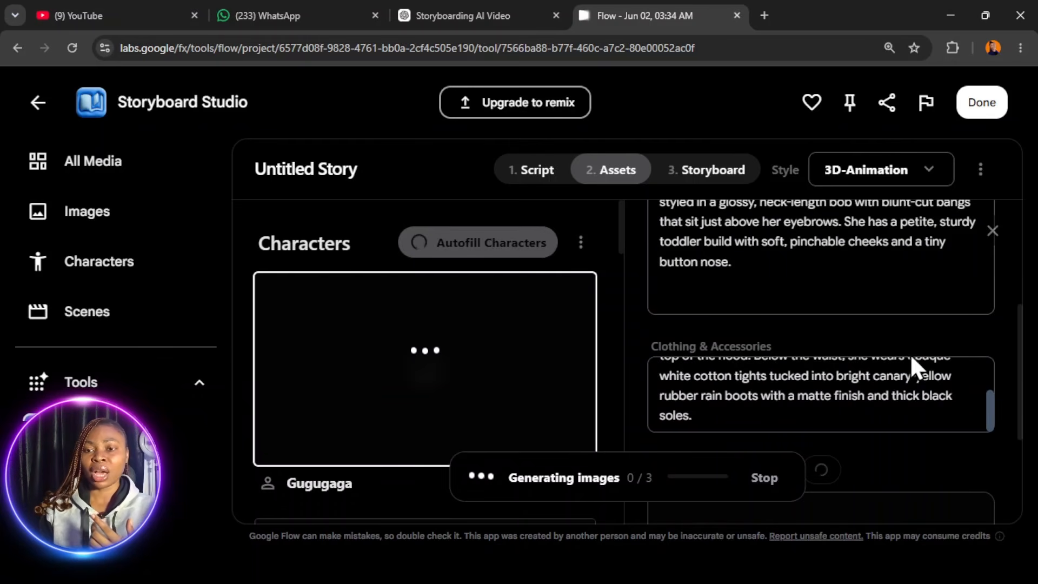
scroll(657, 330, "up", 5)
- Examine the generated images of Gugugaga, Bunny and Baby Bunnies, down to the Locations section
mouse_move(528, 329)
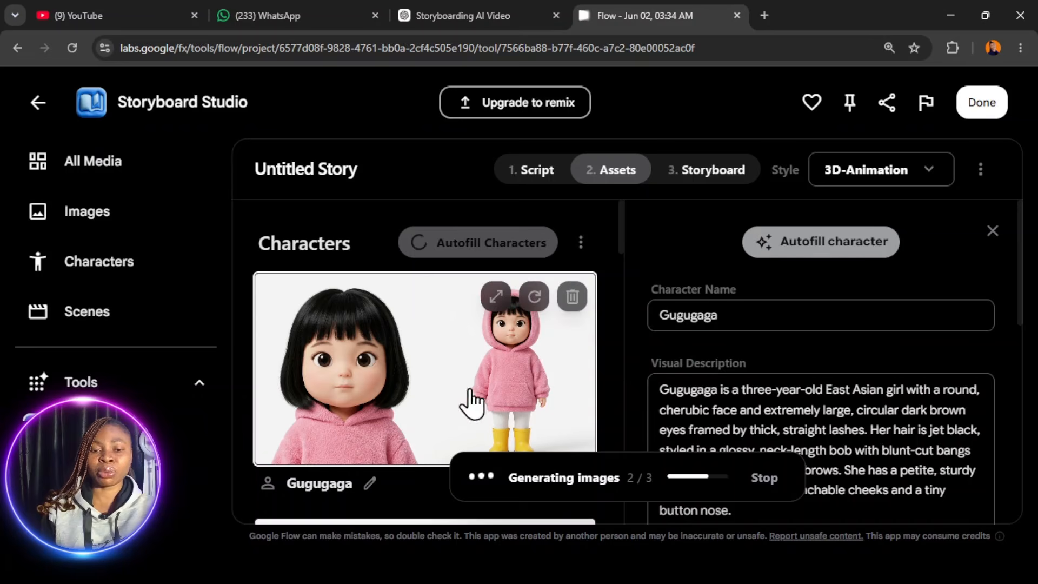
scroll(497, 399, "down", 3)
scroll(489, 389, "down", 3)
scroll(481, 325, "up", 6)
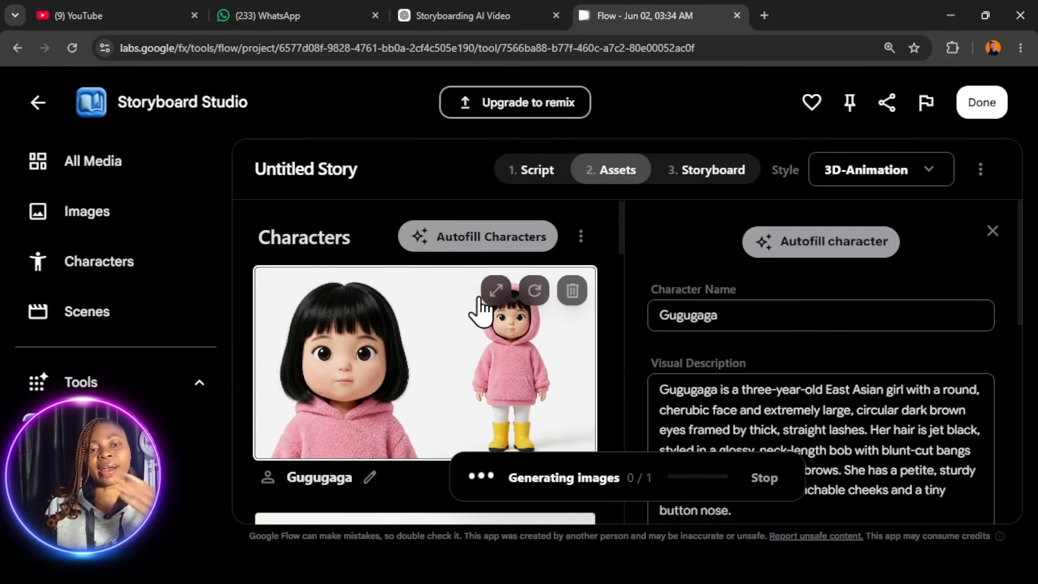
scroll(442, 317, "down", 2)
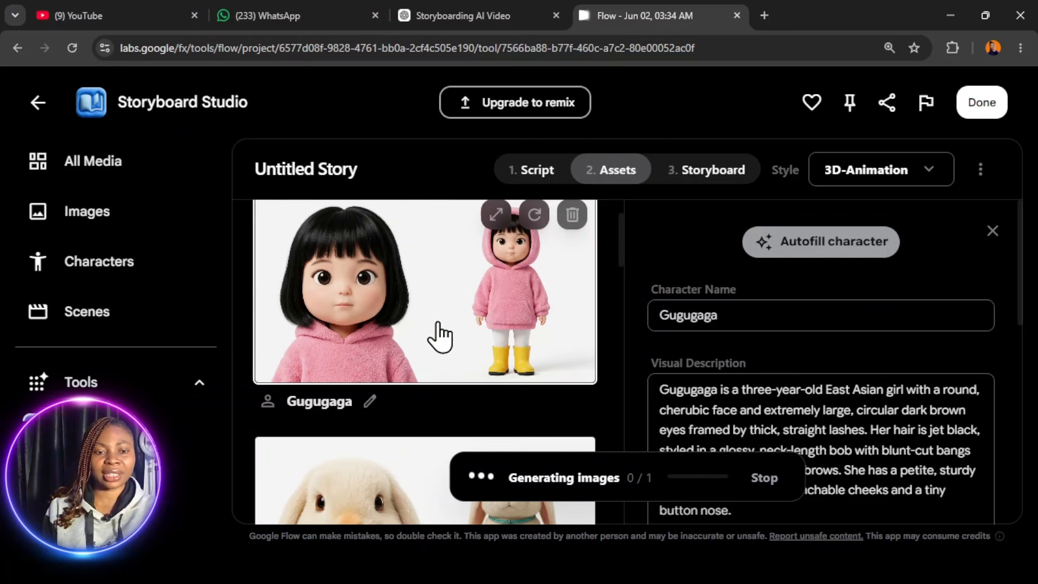
scroll(422, 343, "down", 3)
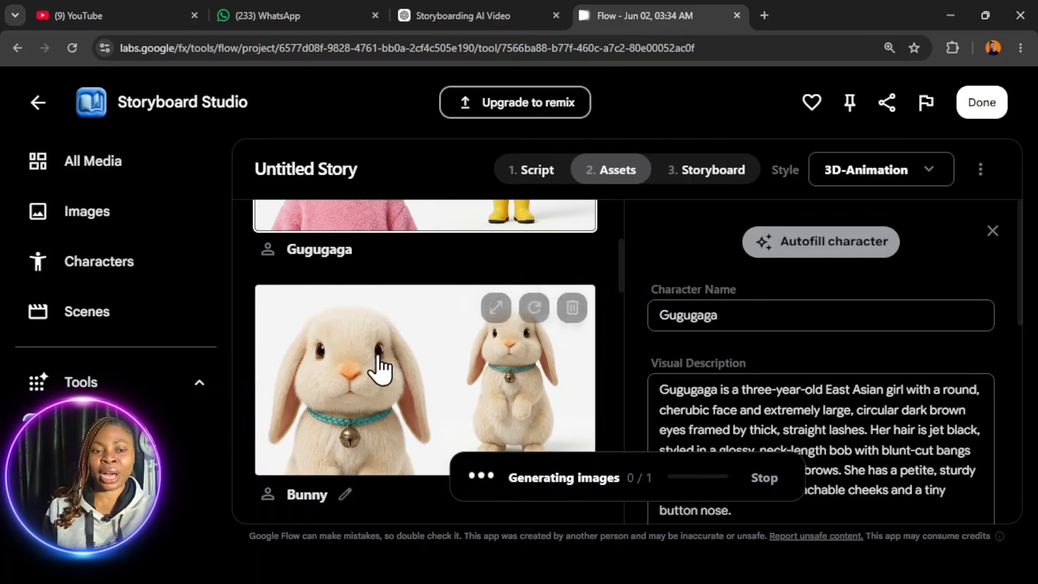
scroll(386, 407, "down", 2)
scroll(368, 414, "down", 2)
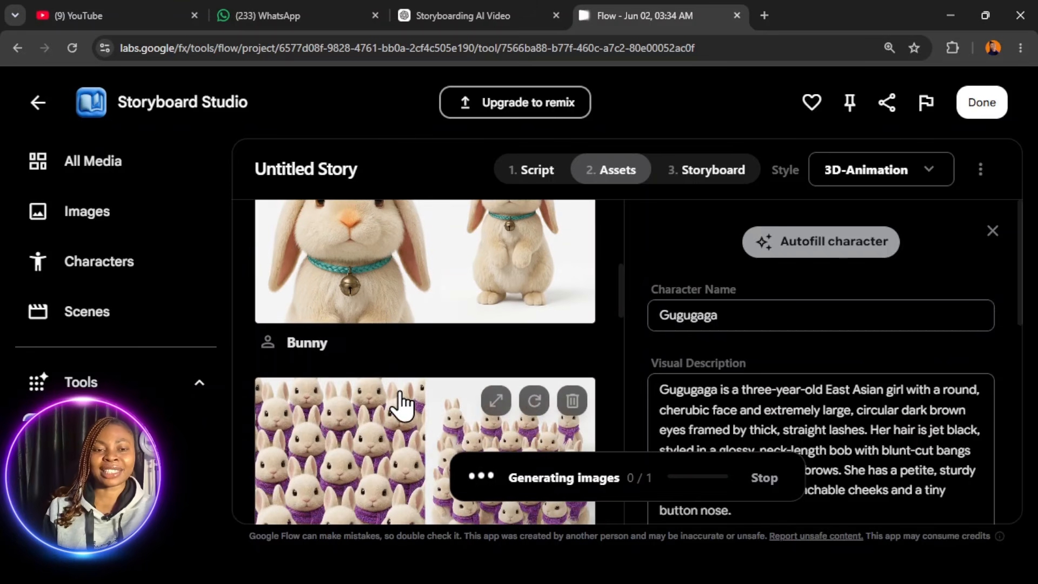
scroll(398, 403, "down", 5)
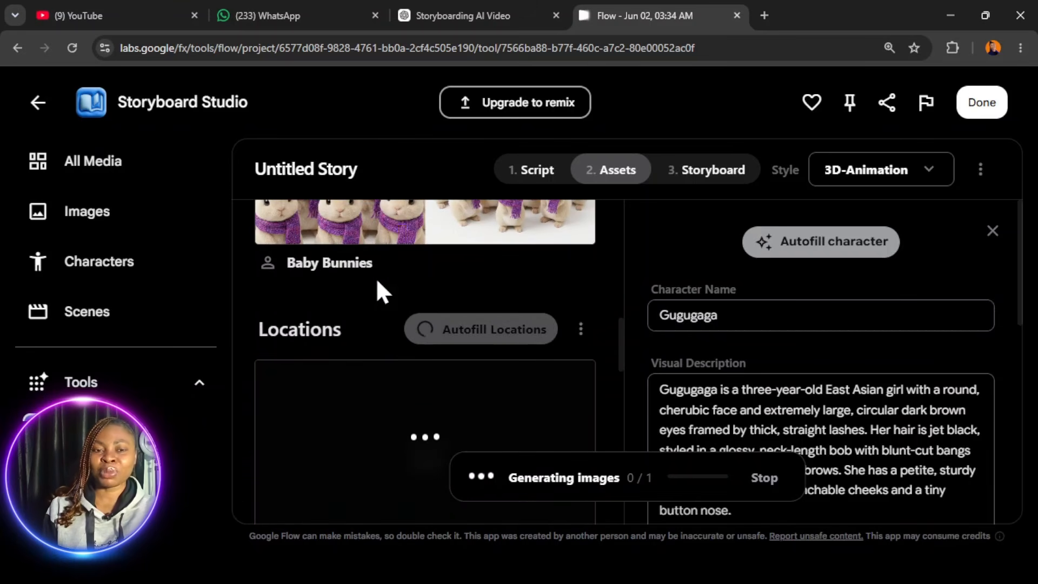
scroll(377, 282, "up", 4)
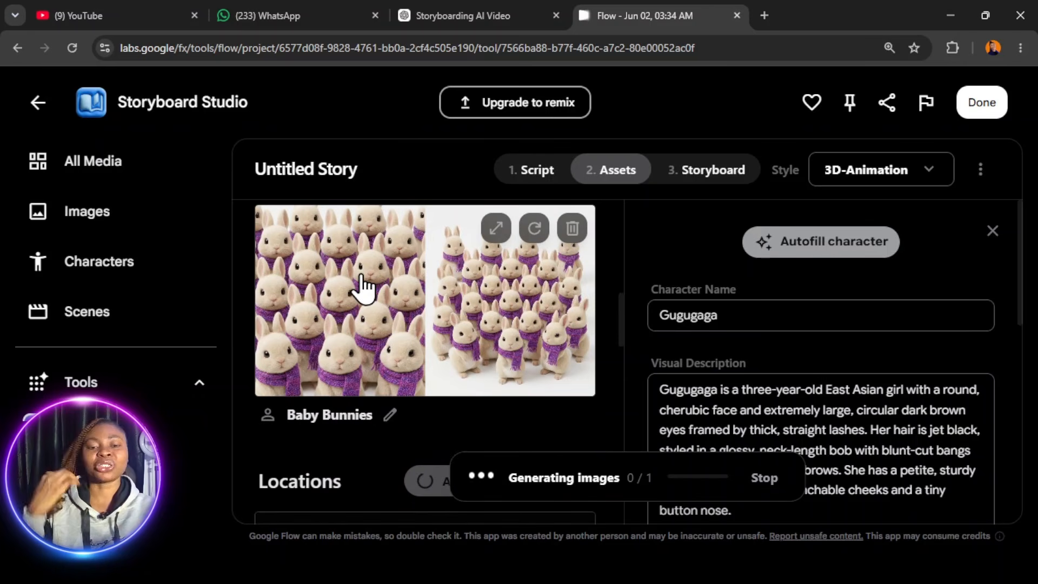
scroll(398, 325, "down", 4)
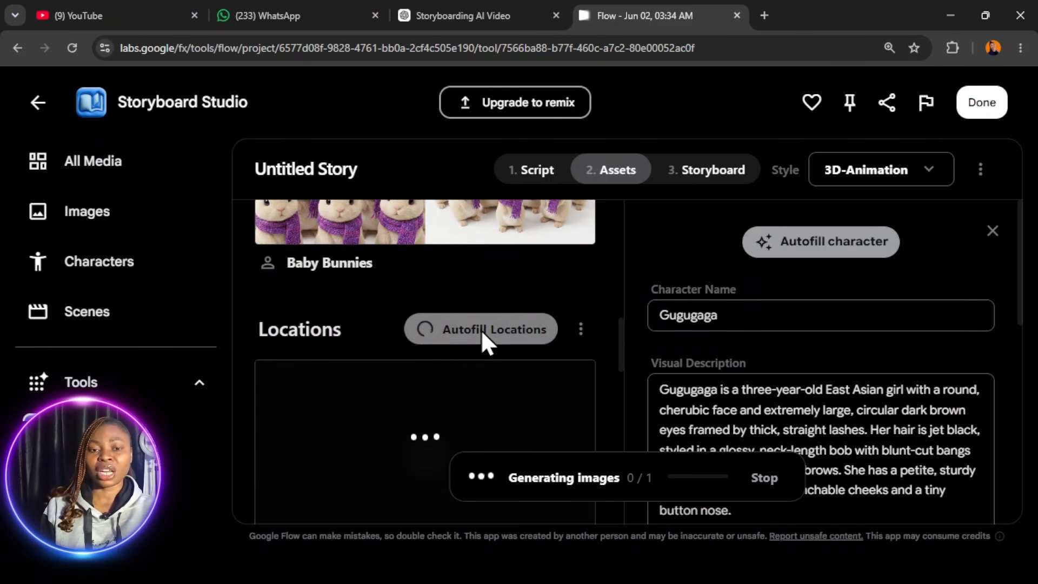
- Autofill the story's props and check the Tiny Snacks and Crackers entries
scroll(447, 346, "down", 1)
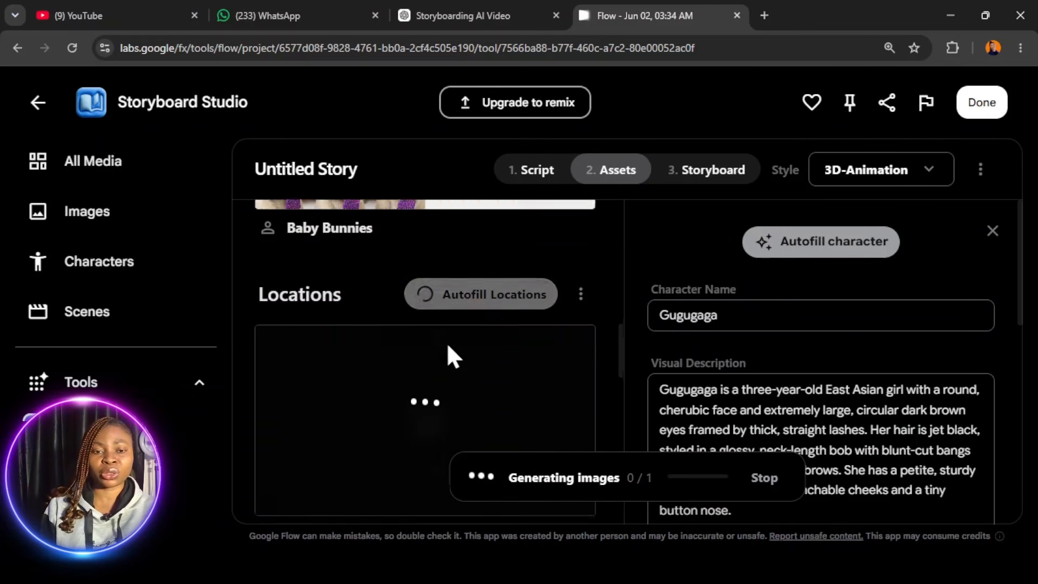
scroll(446, 342, "down", 7)
left_click(488, 330)
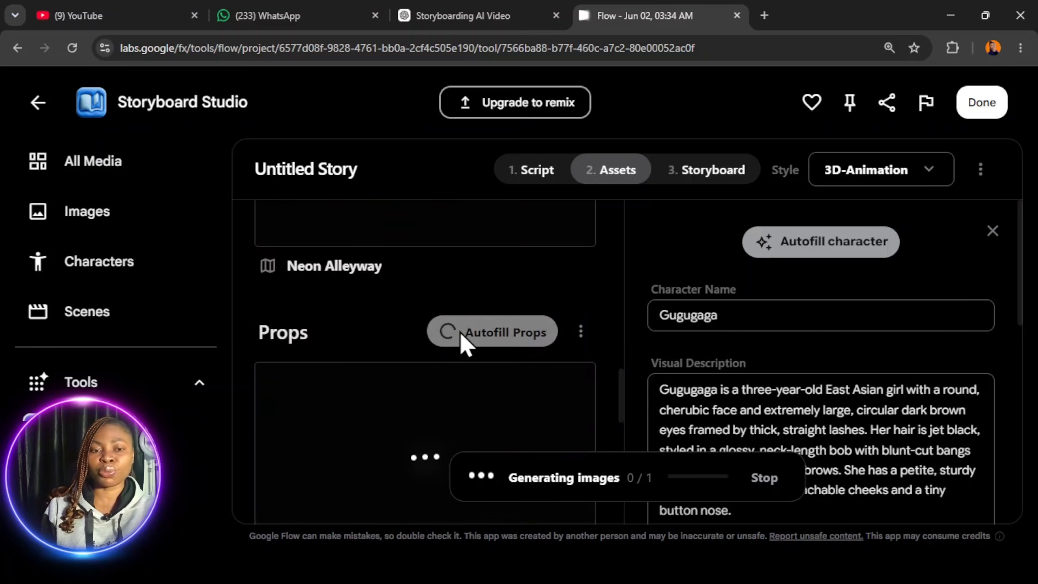
scroll(454, 357, "down", 10)
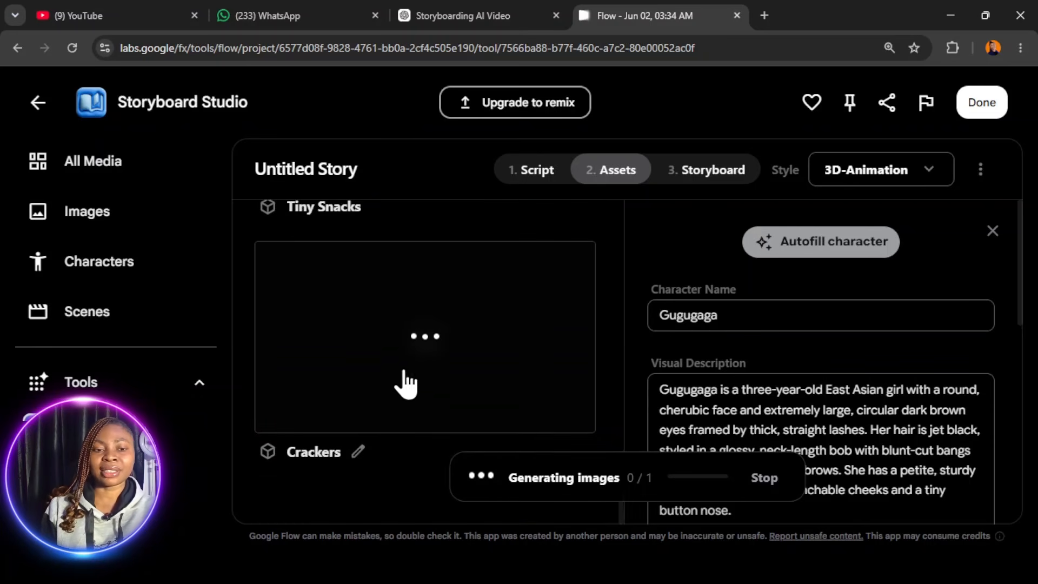
- Open the details of the Neon Alleyway location and compare its generated image with the character images
scroll(436, 386, "up", 15)
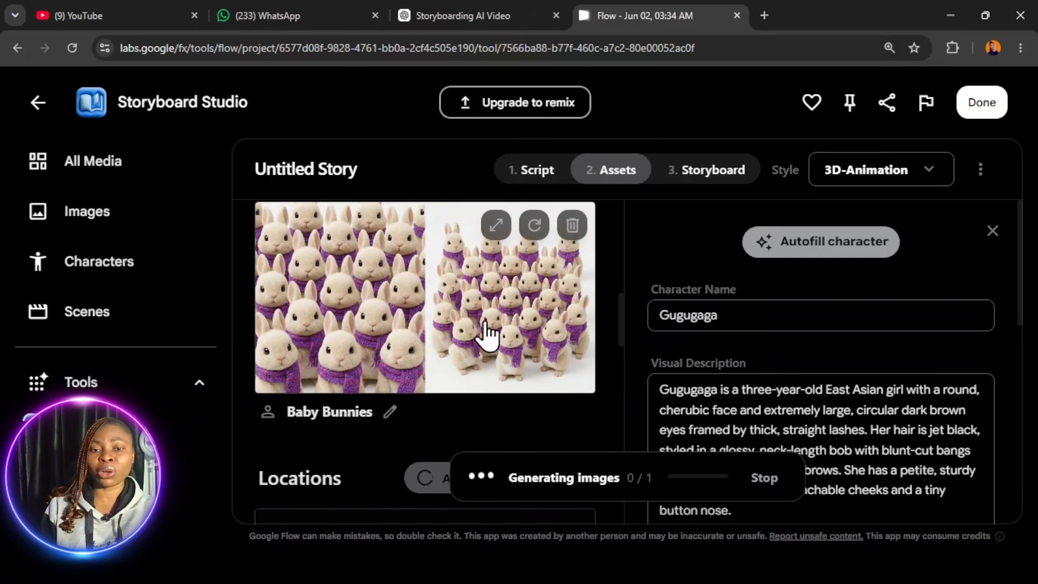
scroll(481, 330, "up", 4)
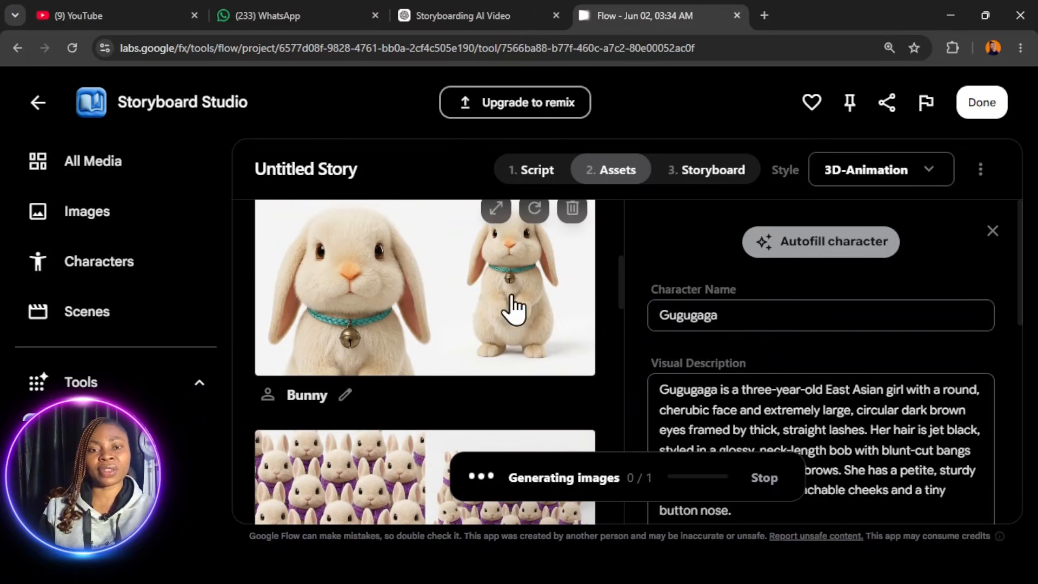
scroll(510, 308, "down", 5)
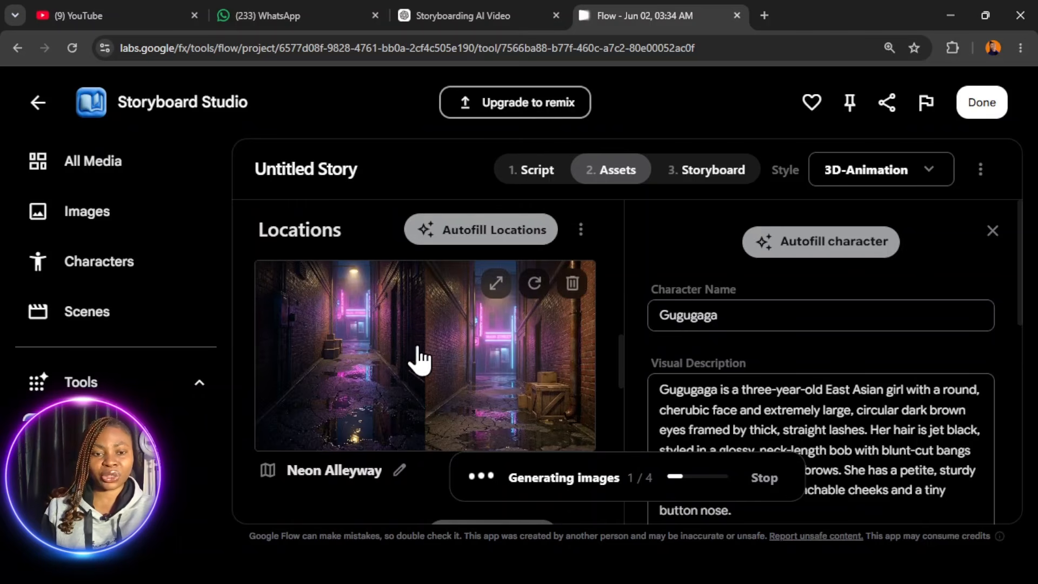
left_click(395, 359)
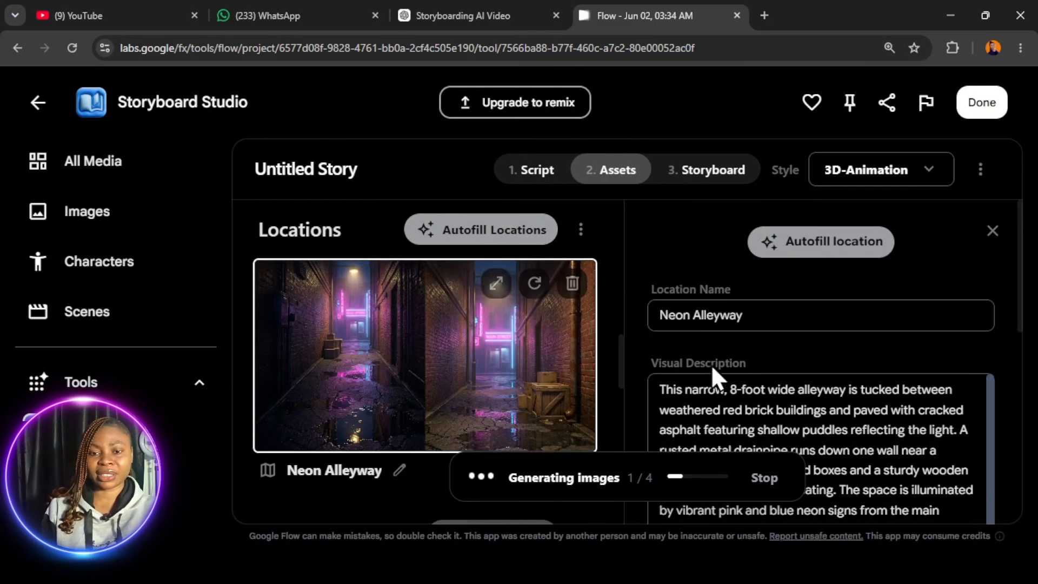
scroll(517, 401, "up", 3)
scroll(512, 385, "up", 5)
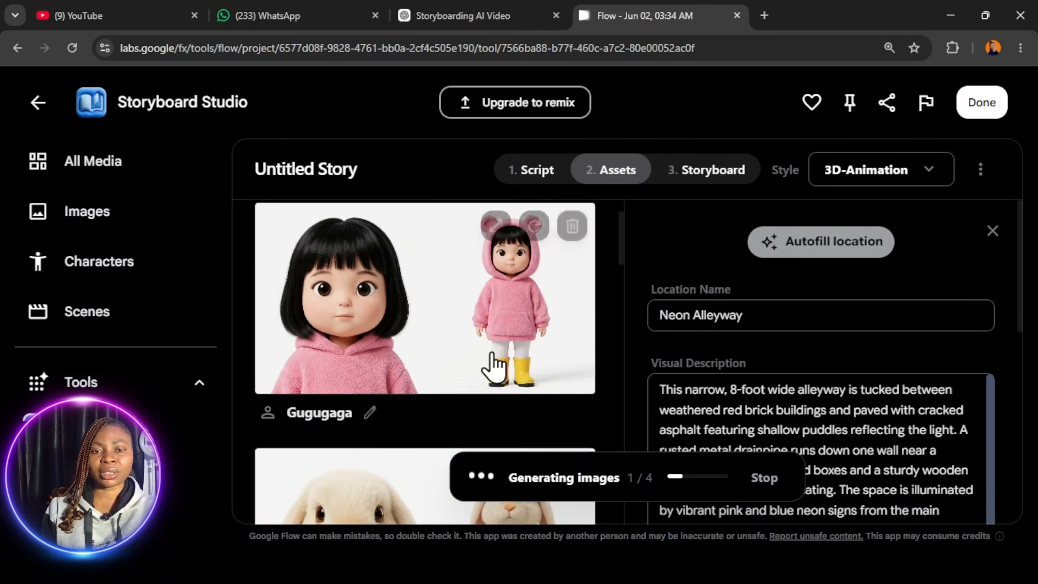
- Check the character details of Gugugaga and Baby Bunnies, reading the Baby Bunnies' clothing and accessories text beside their generated image
left_click(461, 388)
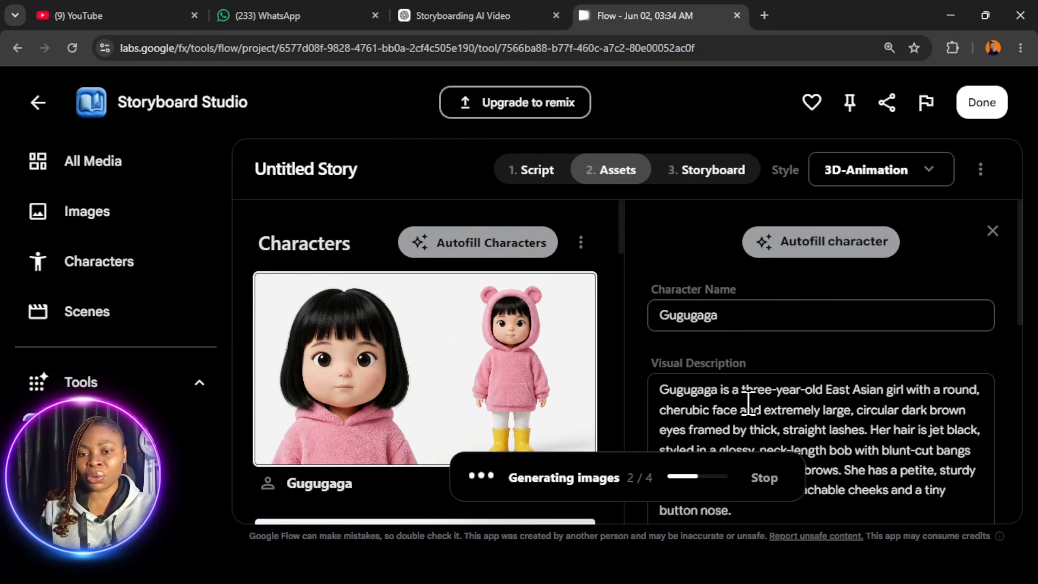
scroll(849, 378, "down", 3)
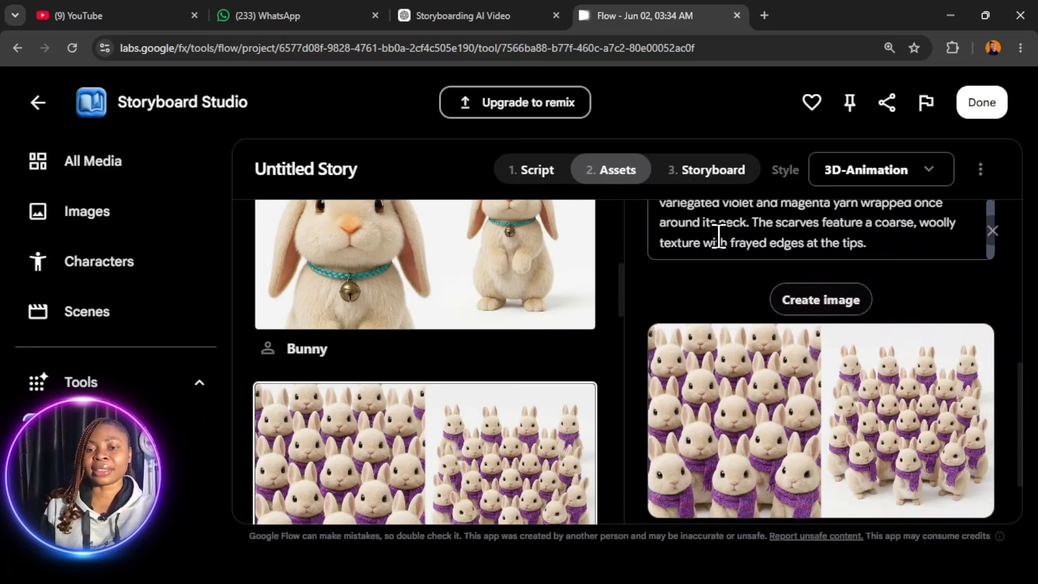
scroll(758, 246, "up", 1)
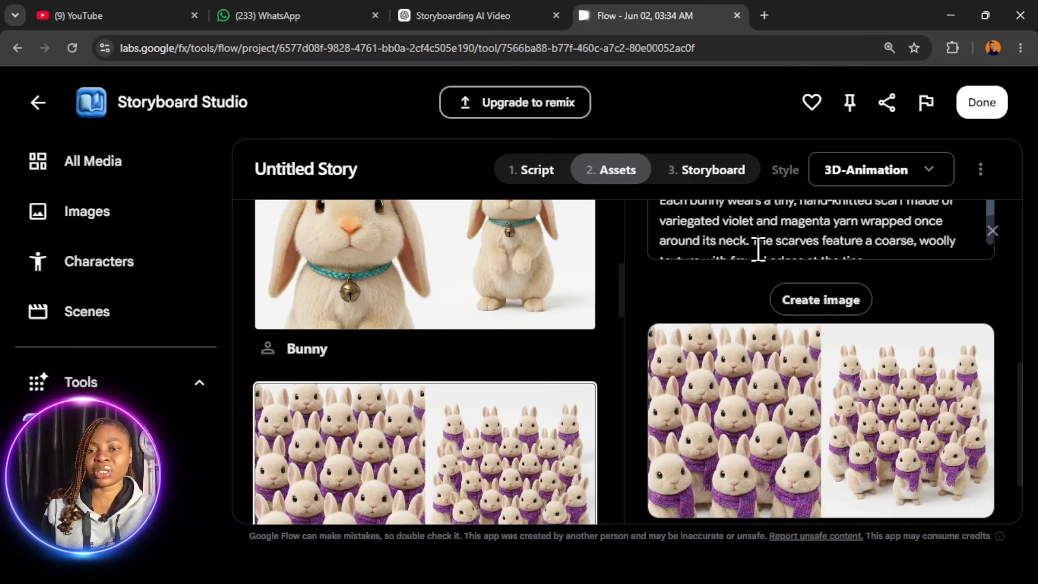
scroll(758, 246, "down", 1)
scroll(759, 249, "up", 1)
scroll(758, 248, "up", 1)
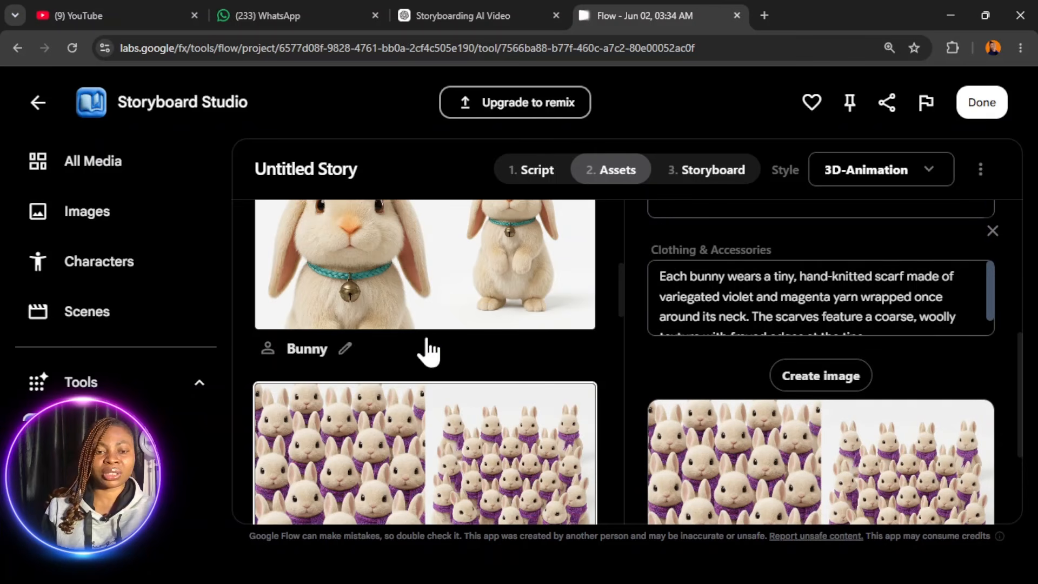
- Open the Neon Alleyway location's details and review its visual description, time of day and generated image
scroll(427, 355, "down", 3)
scroll(427, 378, "down", 3)
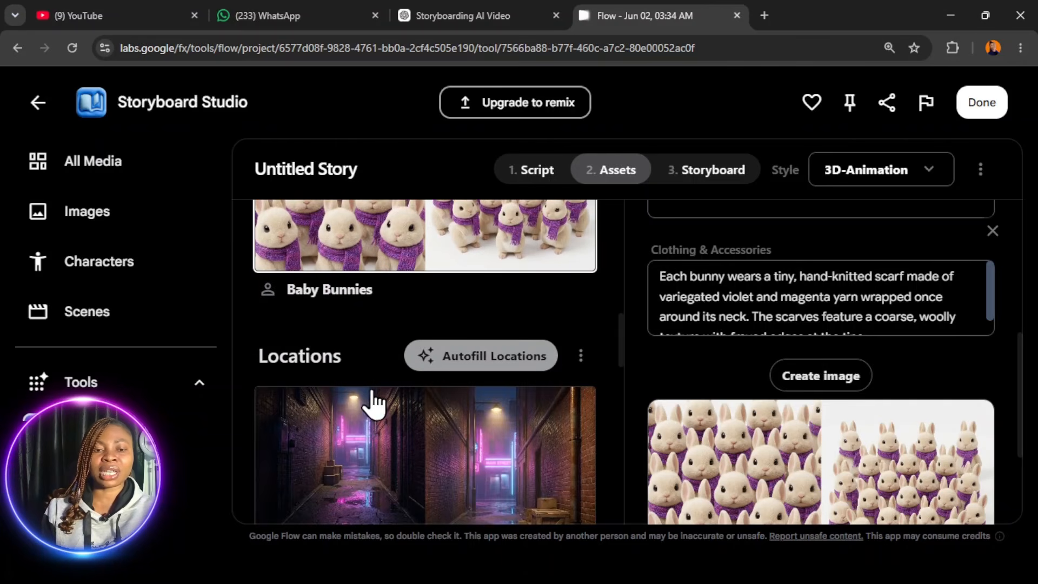
left_click(354, 440)
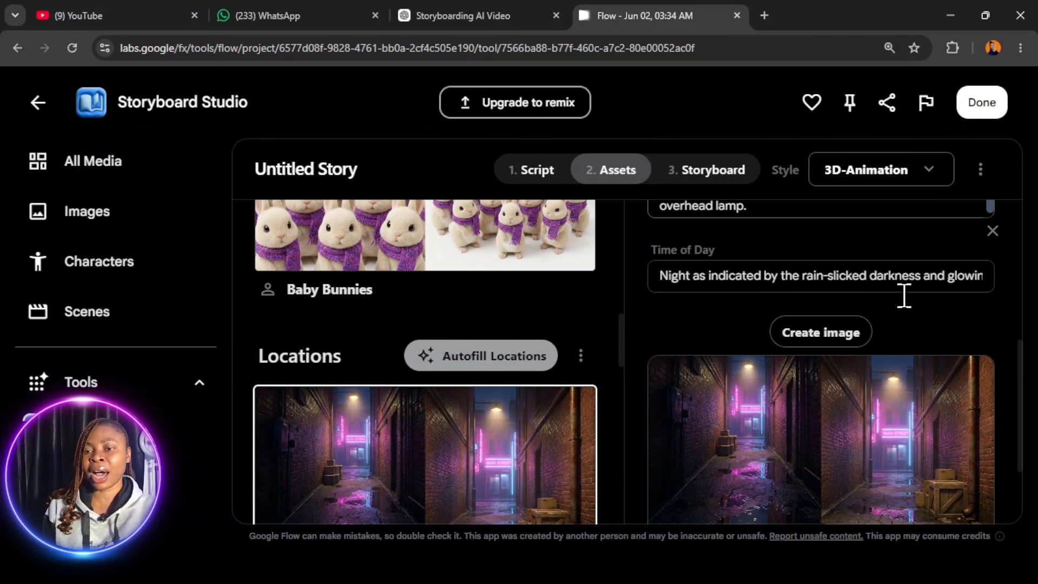
scroll(871, 373, "down", 2)
scroll(874, 365, "up", 7)
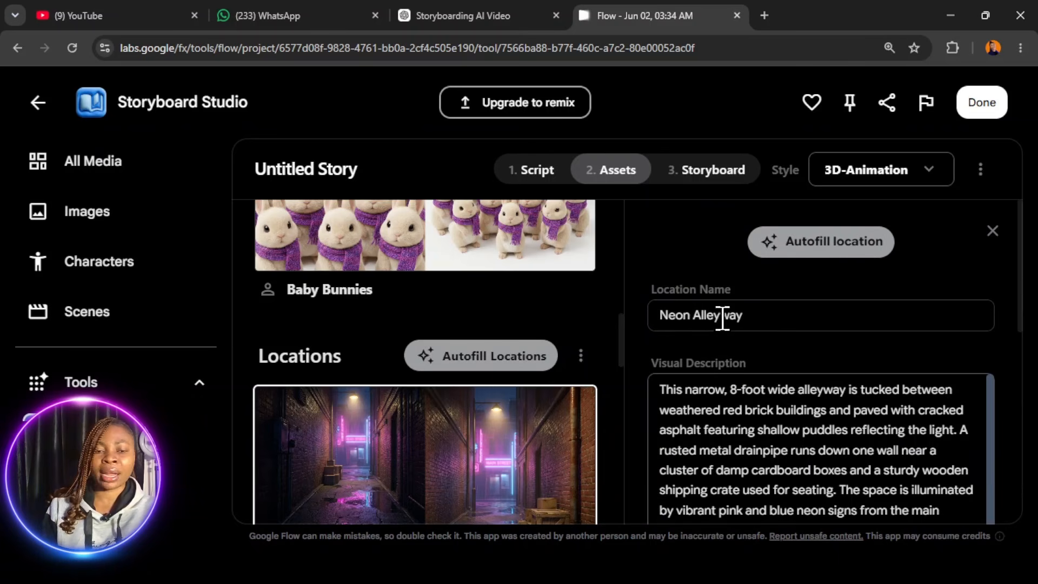
- Open the Dumpling prop's details and compare its visual description with the generated image
scroll(433, 427, "down", 5)
scroll(427, 389, "down", 4)
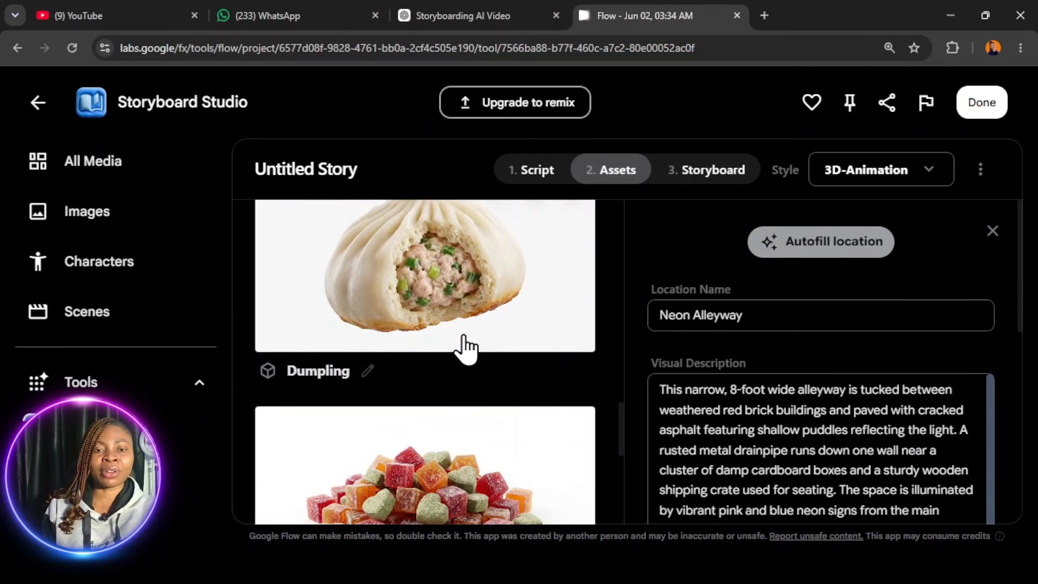
scroll(462, 349, "up", 2)
left_click(463, 424)
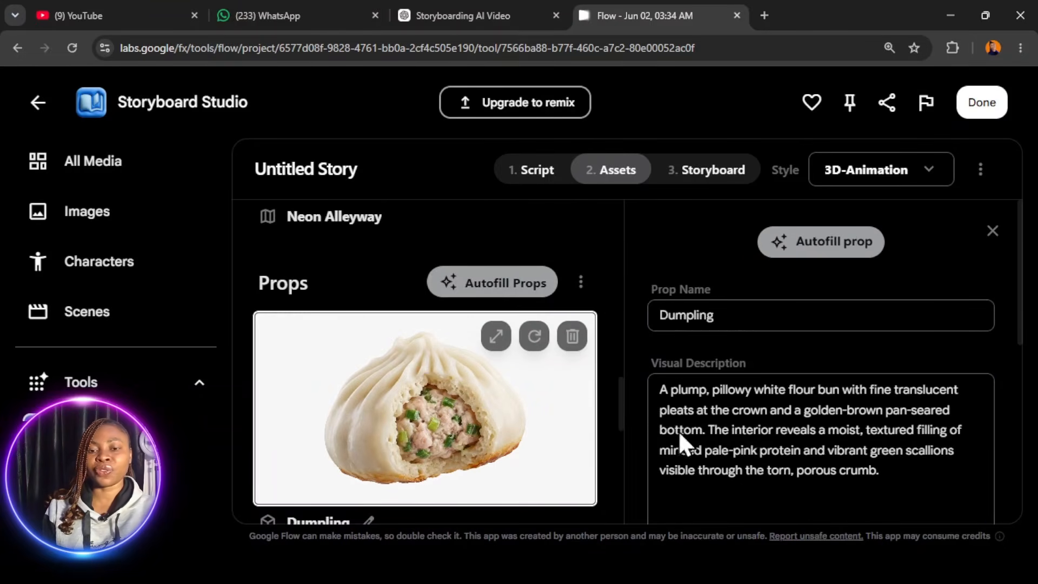
scroll(757, 406, "down", 3)
scroll(800, 422, "down", 5)
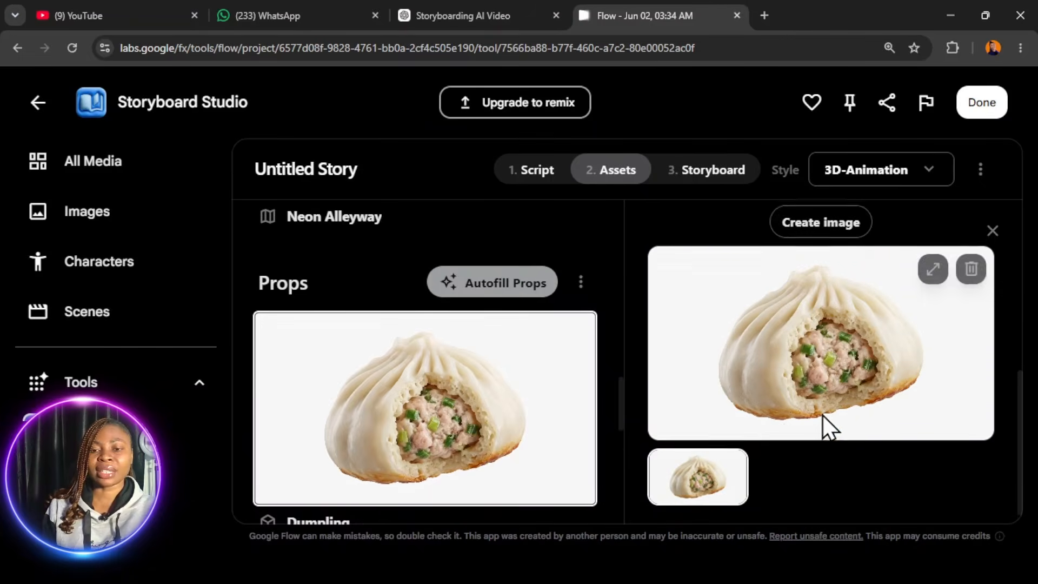
- Open the Tiny Snacks prop's details, read its visual description and check the Crackers image
scroll(497, 433, "down", 2)
scroll(466, 419, "down", 5)
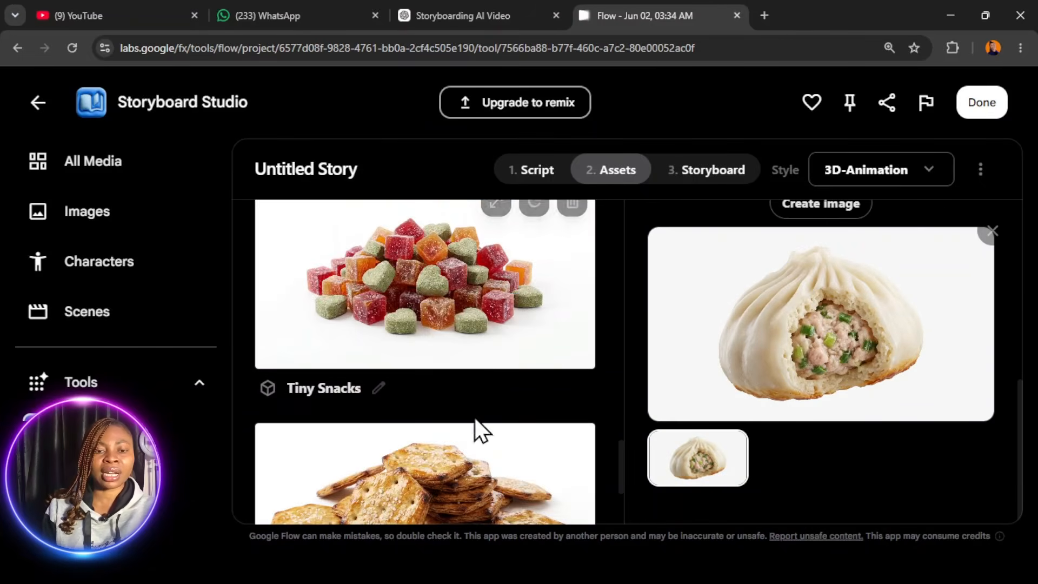
left_click(440, 301)
scroll(448, 313, "up", 1)
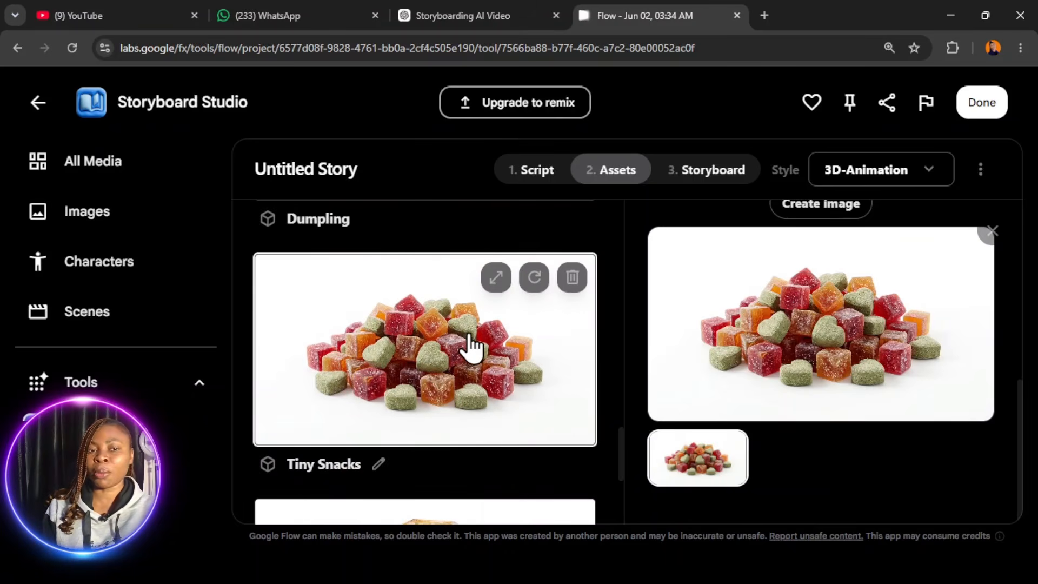
scroll(795, 352, "up", 7)
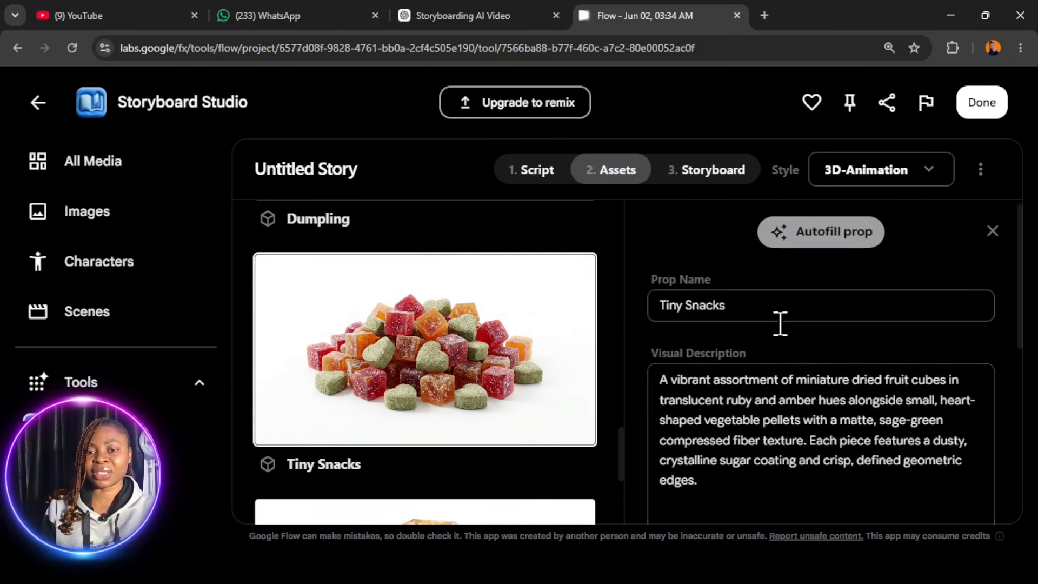
scroll(760, 343, "down", 4)
scroll(569, 416, "down", 5)
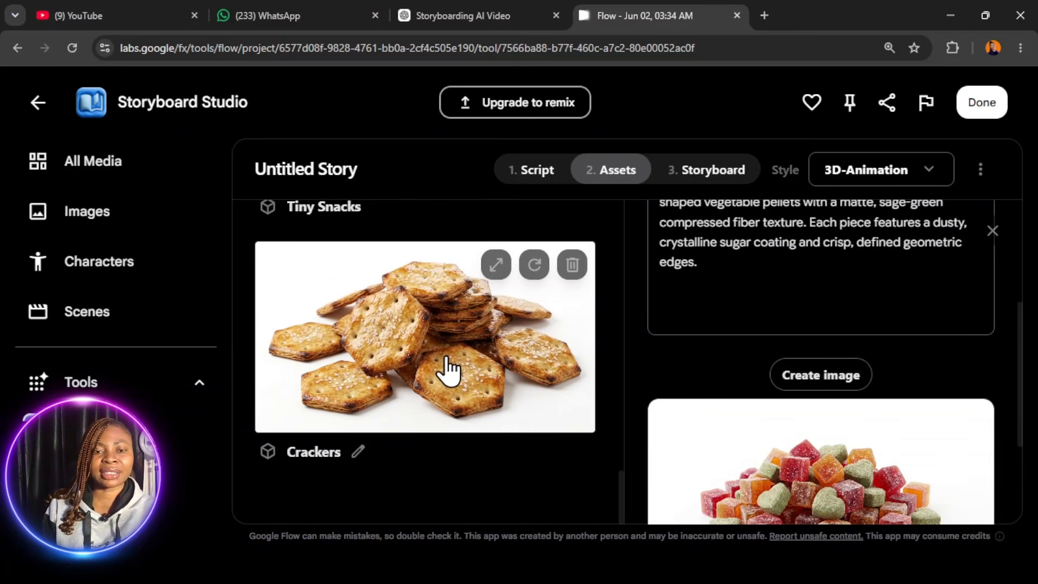
- Go to the storyboard stage and autofill Scene 01, Ext. Neon Alleyway - Night, with generated shots
scroll(440, 392, "up", 12)
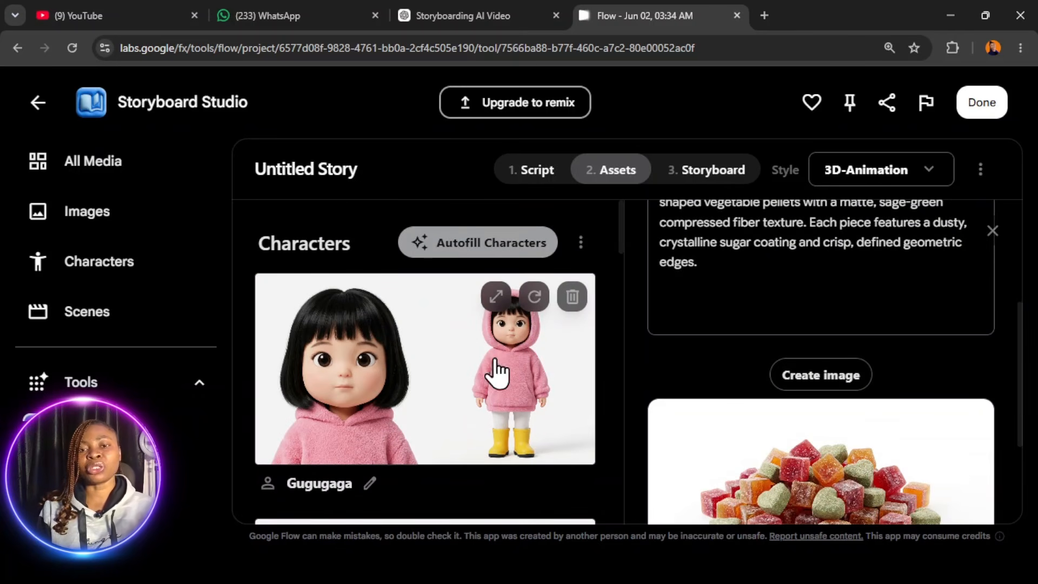
left_click(713, 169)
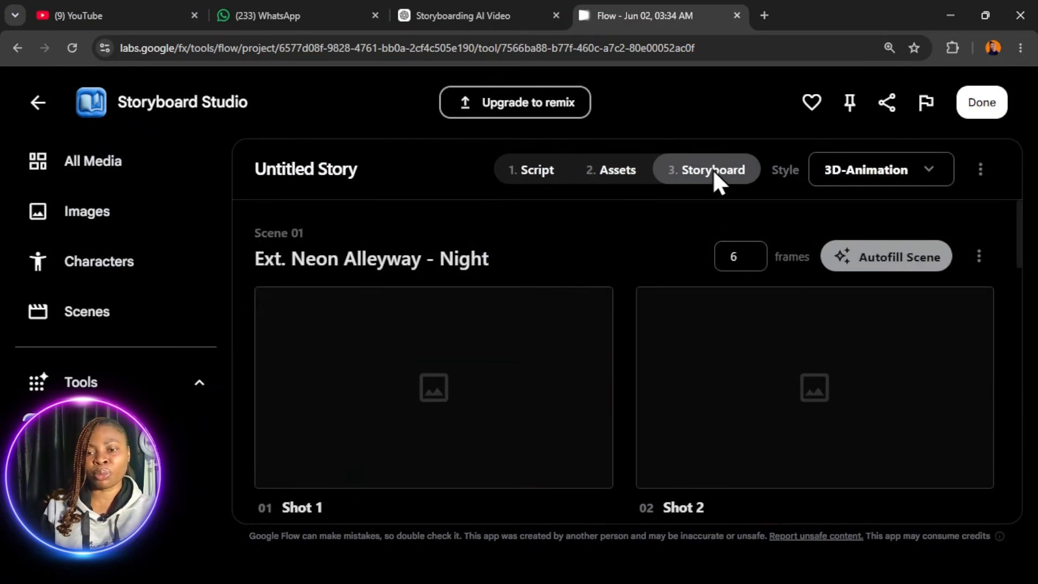
left_click(904, 259)
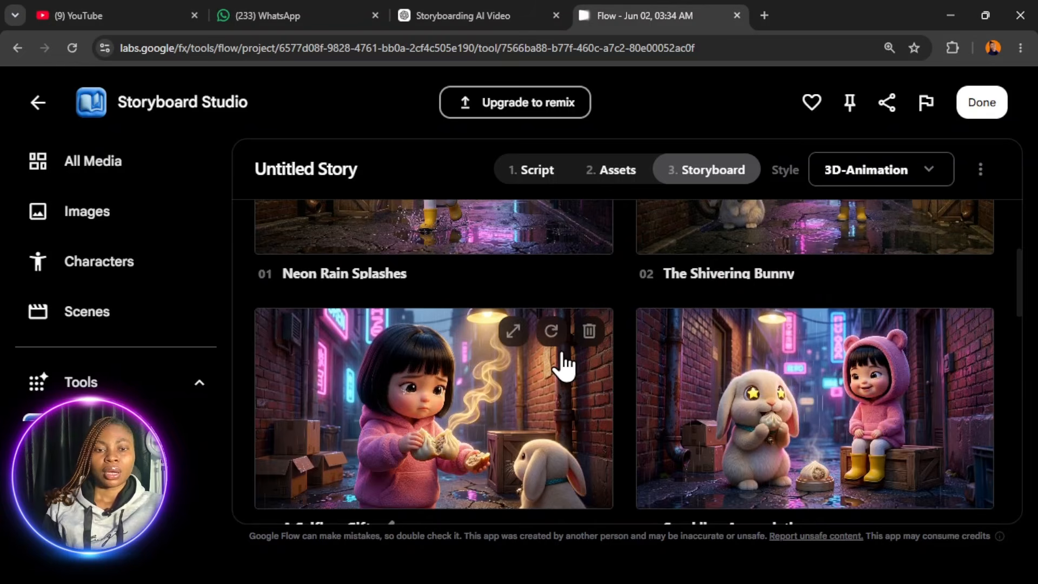
scroll(557, 364, "up", 4)
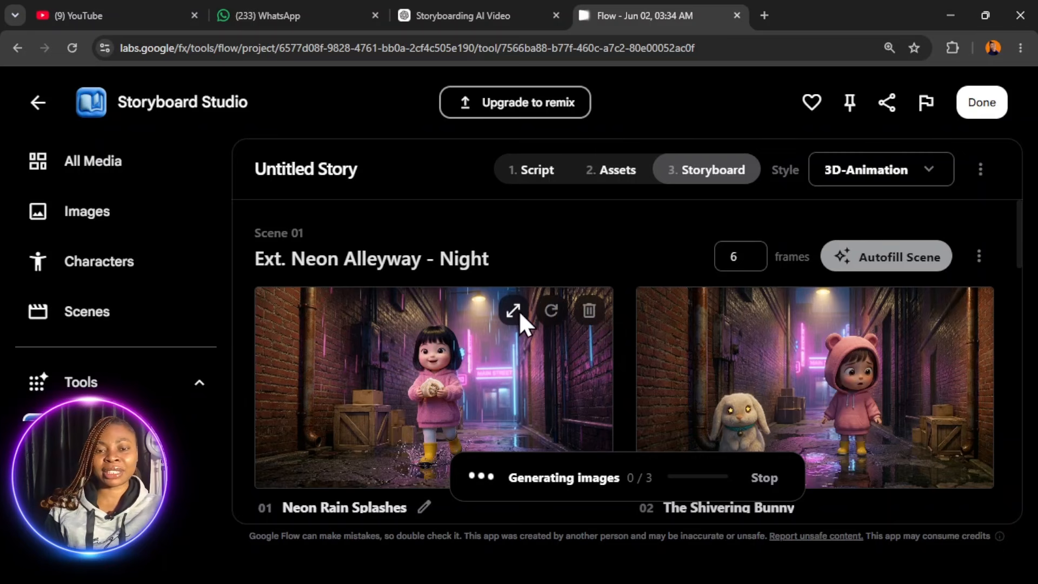
- Enlarge Scene 01's shots from Neon Rain Splashes through The Call for Family, compare them for consistency, and close the preview
left_click(514, 308)
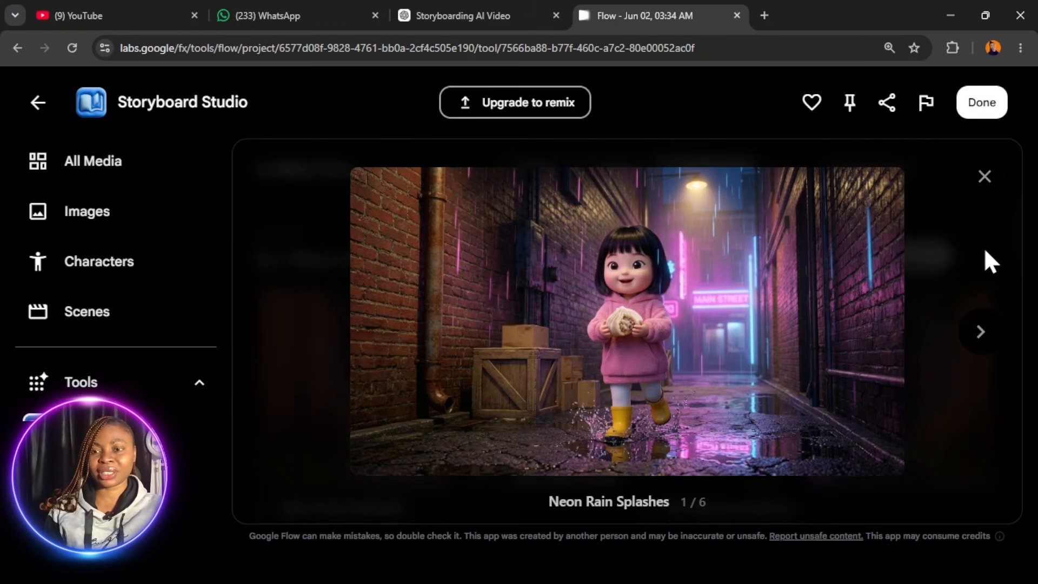
left_click(985, 332)
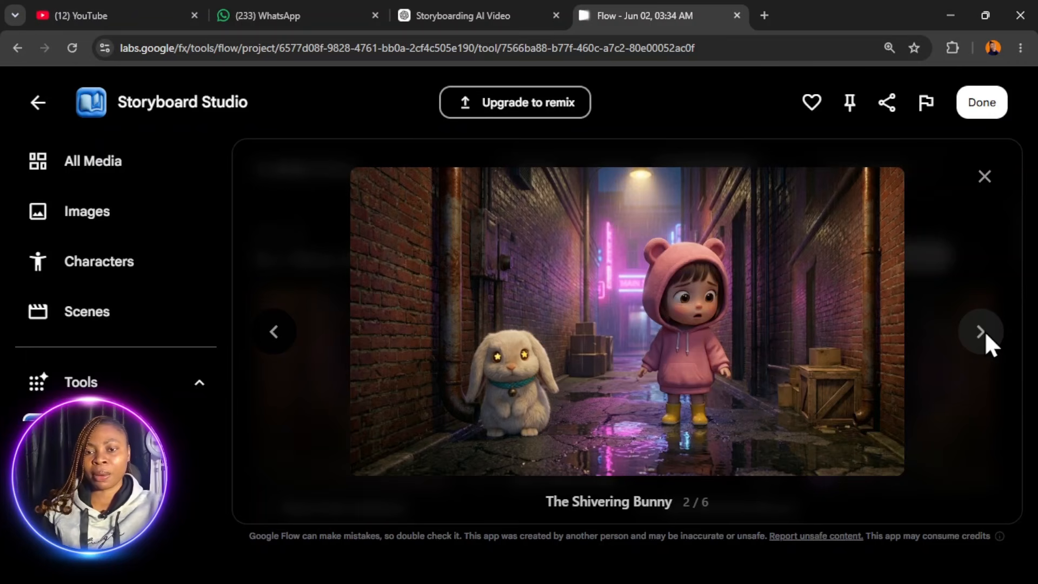
left_click(984, 331)
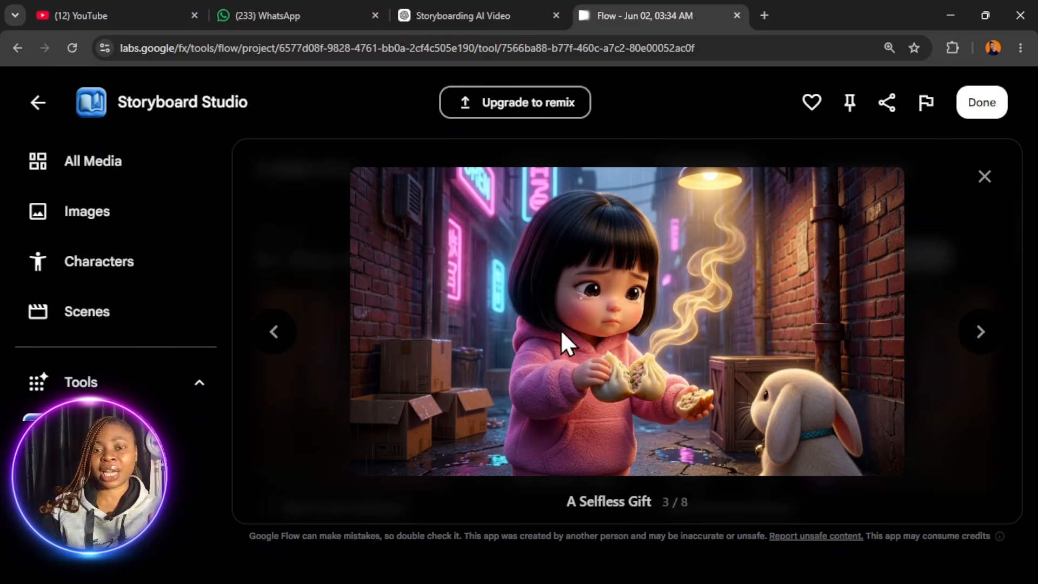
left_click(274, 332)
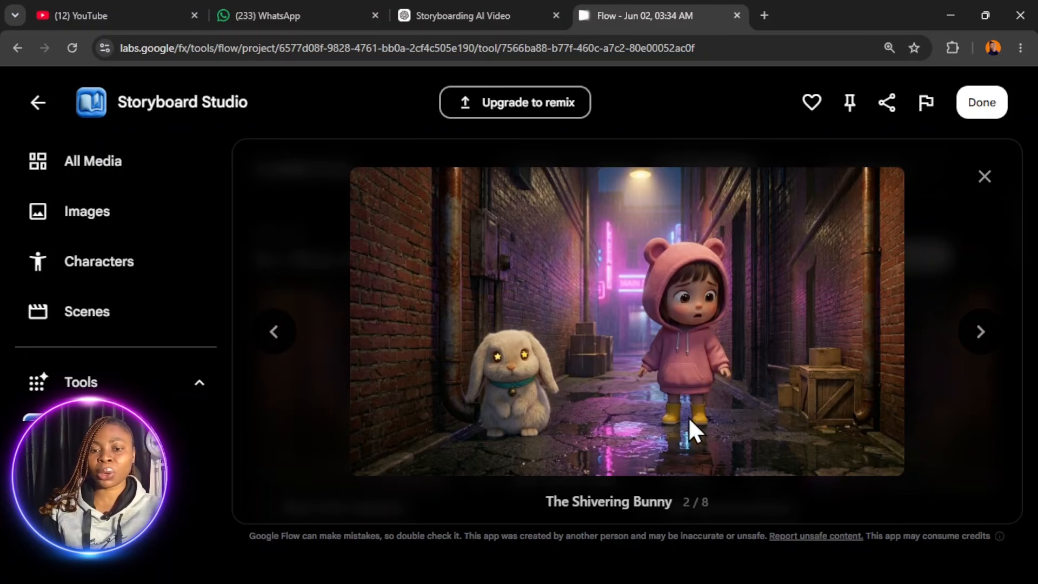
left_click(275, 331)
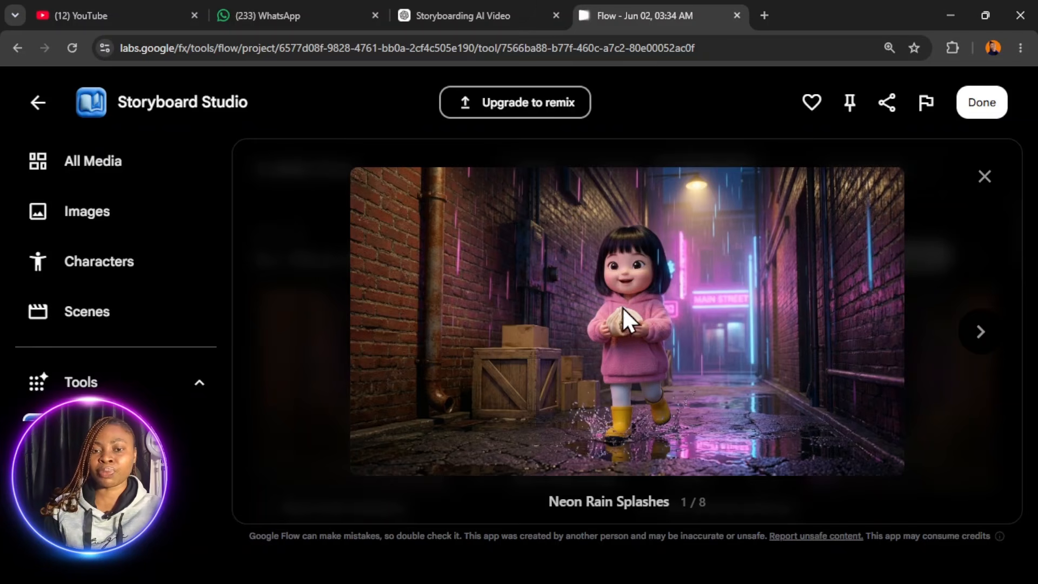
left_click(977, 339)
left_click(978, 339)
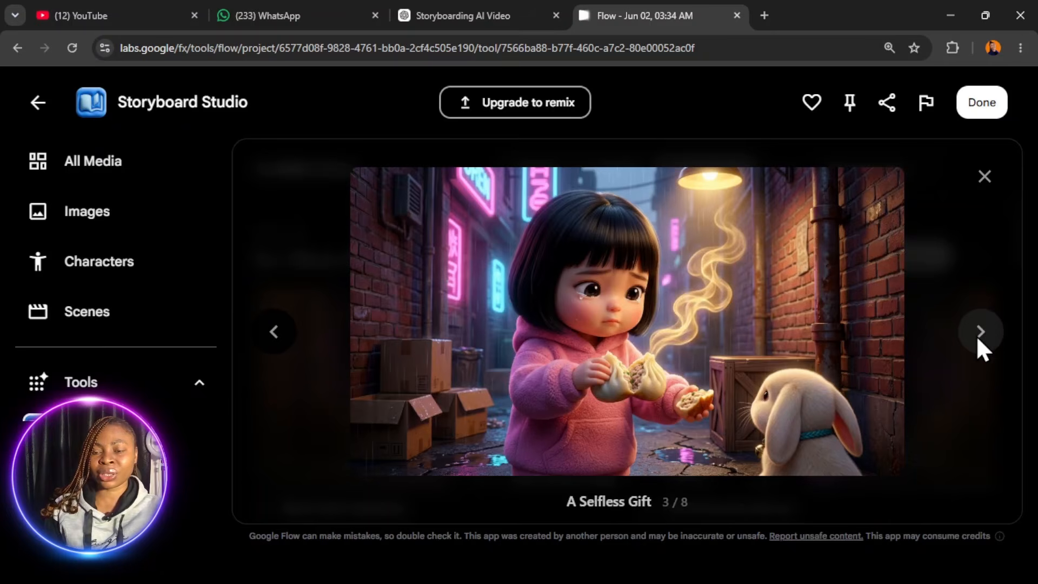
left_click(978, 340)
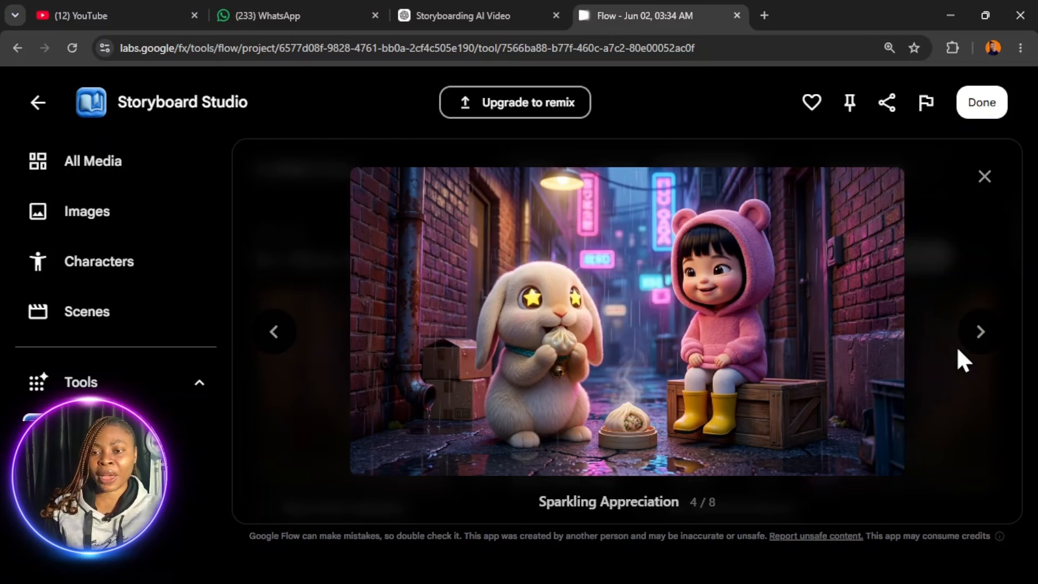
left_click(982, 341)
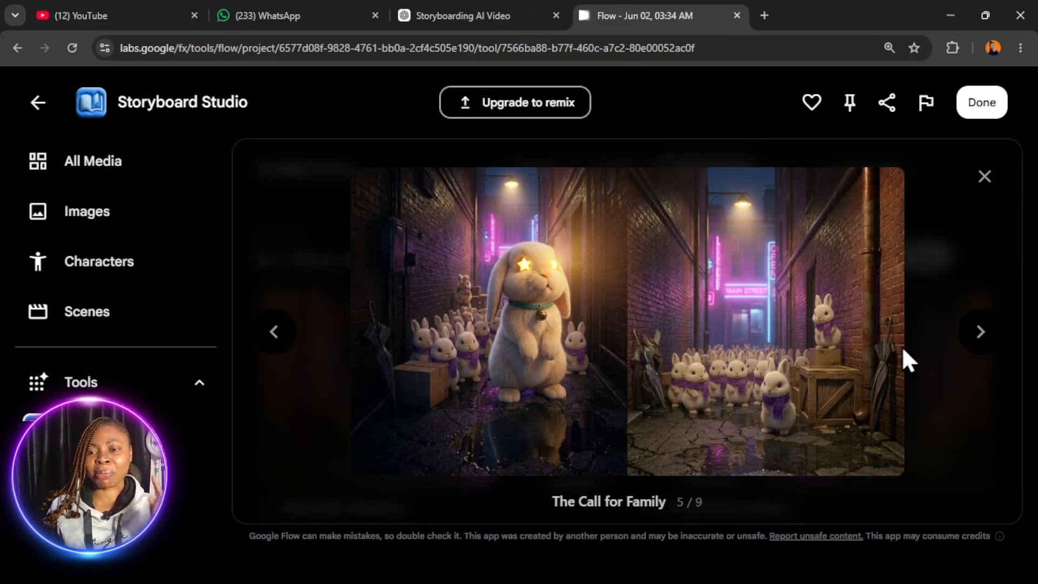
left_click(985, 178)
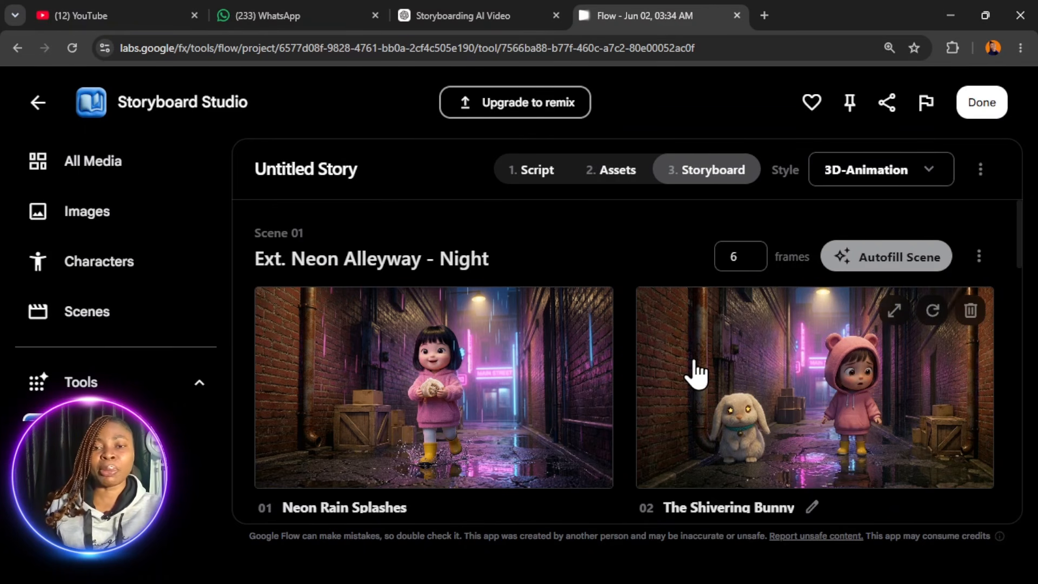
- Review the remaining shots of Scene 01 and the shots of Scene 02, and enlarge A Shared Feast
scroll(692, 373, "down", 5)
scroll(680, 378, "down", 1)
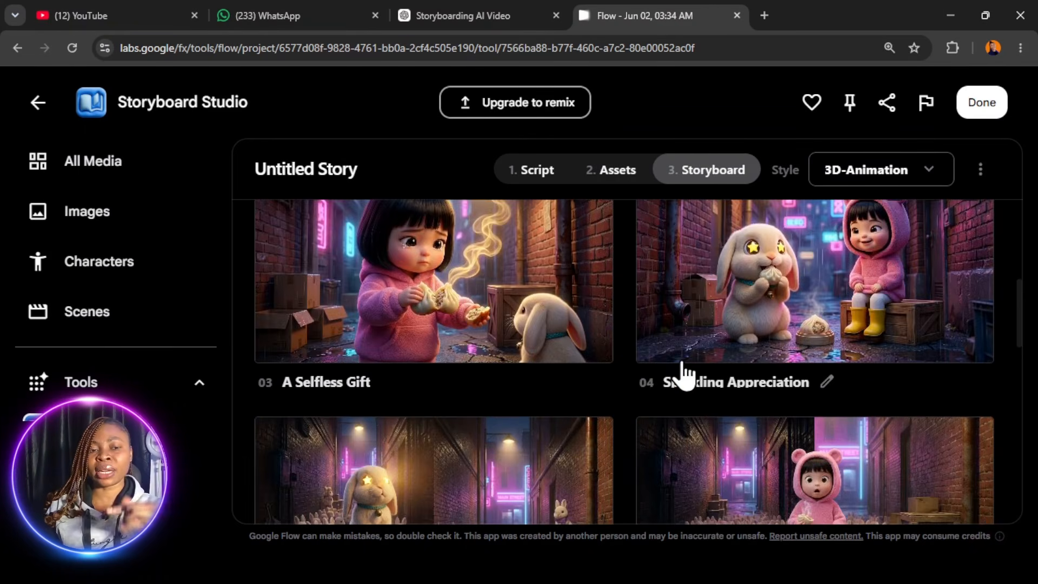
scroll(756, 367, "down", 1)
scroll(717, 395, "down", 2)
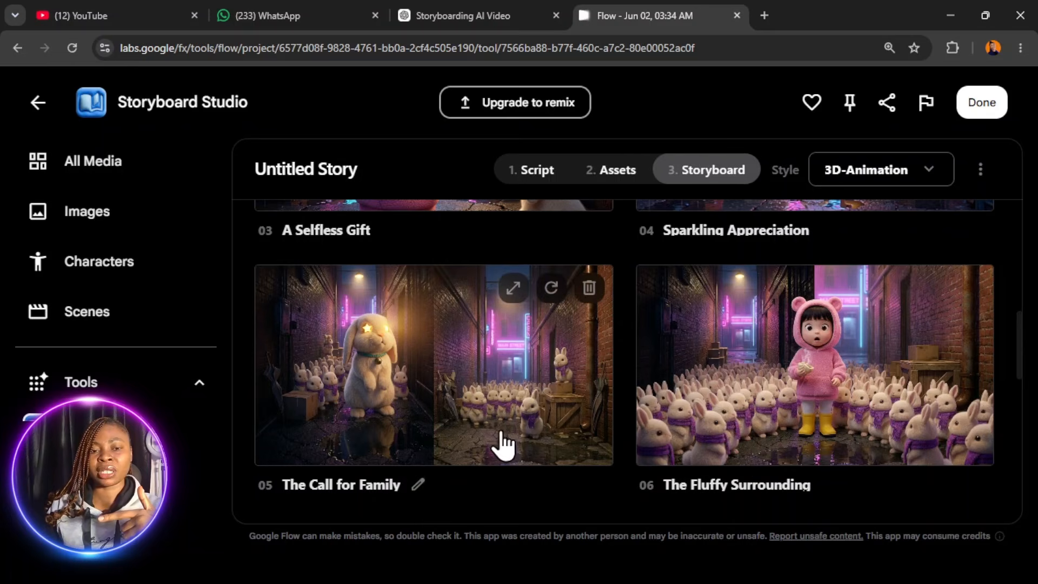
scroll(729, 413, "down", 5)
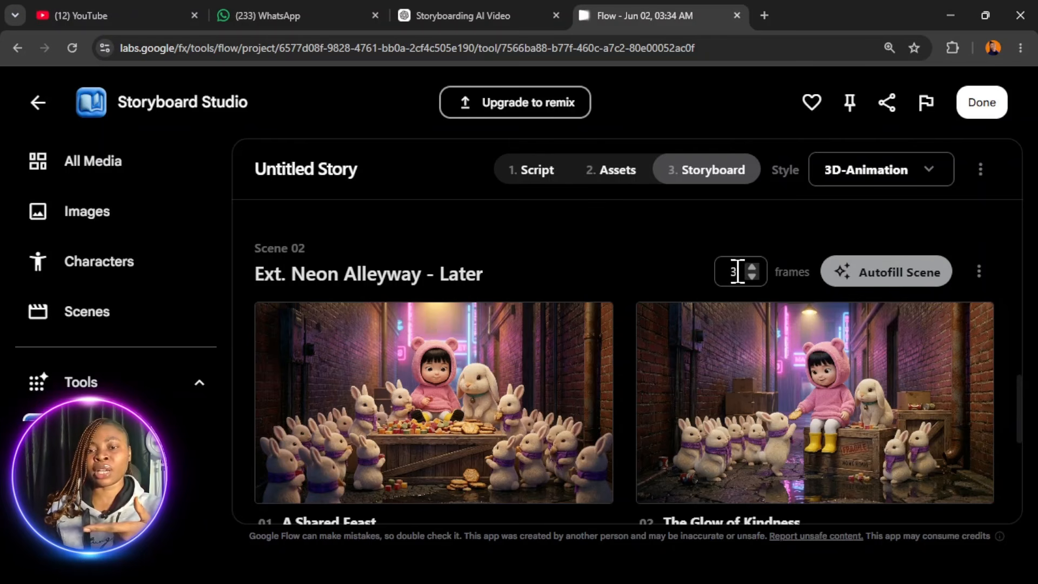
scroll(528, 375, "down", 3)
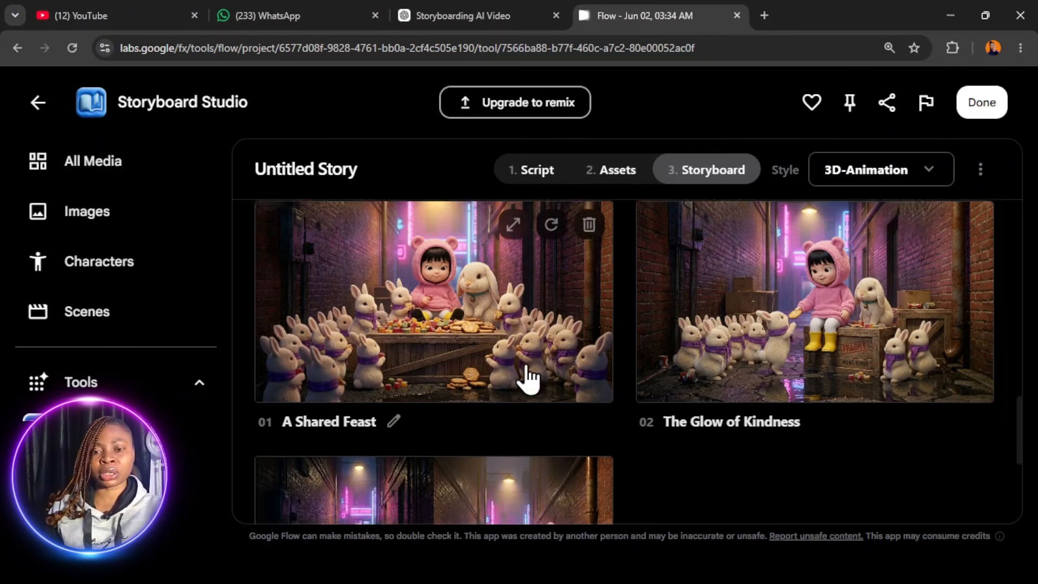
scroll(463, 372, "up", 2)
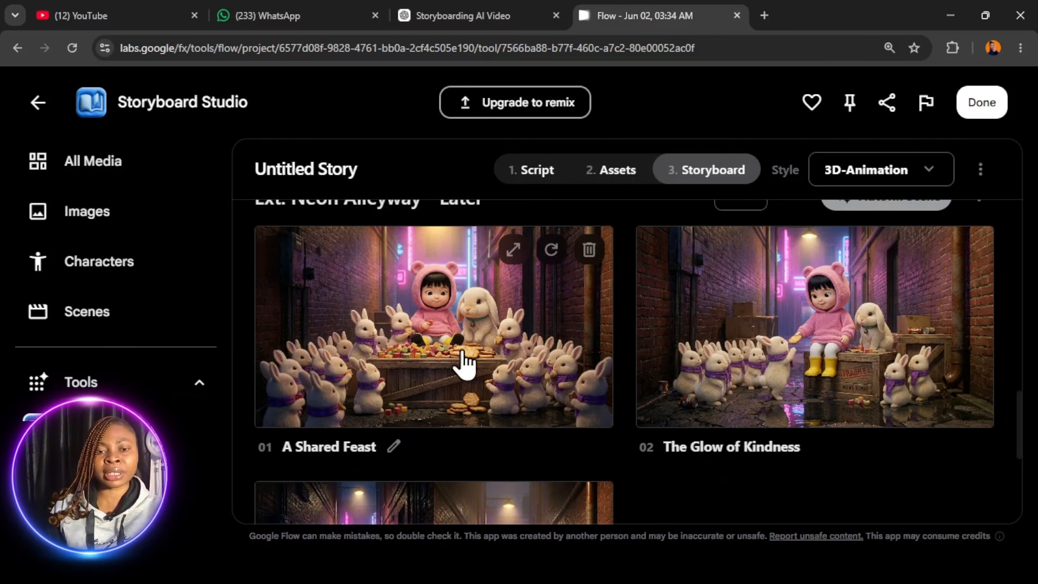
left_click(513, 250)
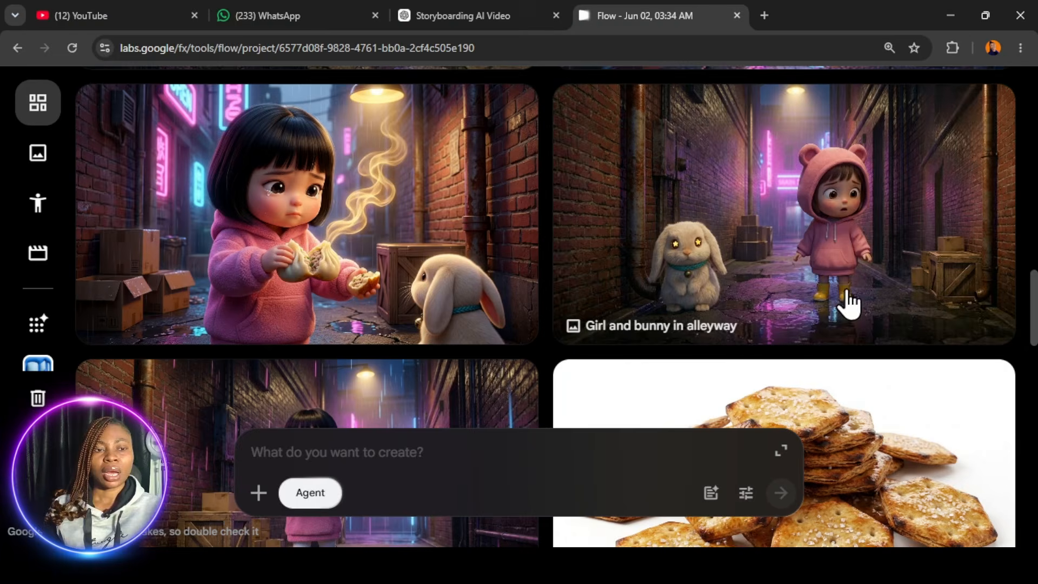
- Return to the project's media overview and browse the generated storyboard and prop images
scroll(827, 301, "down", 3)
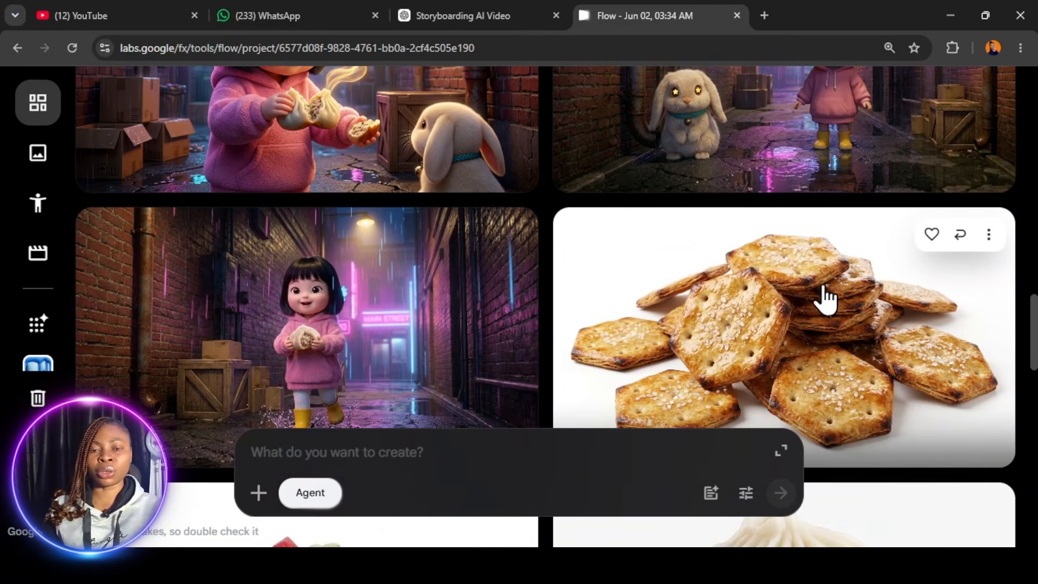
scroll(825, 296, "up", 10)
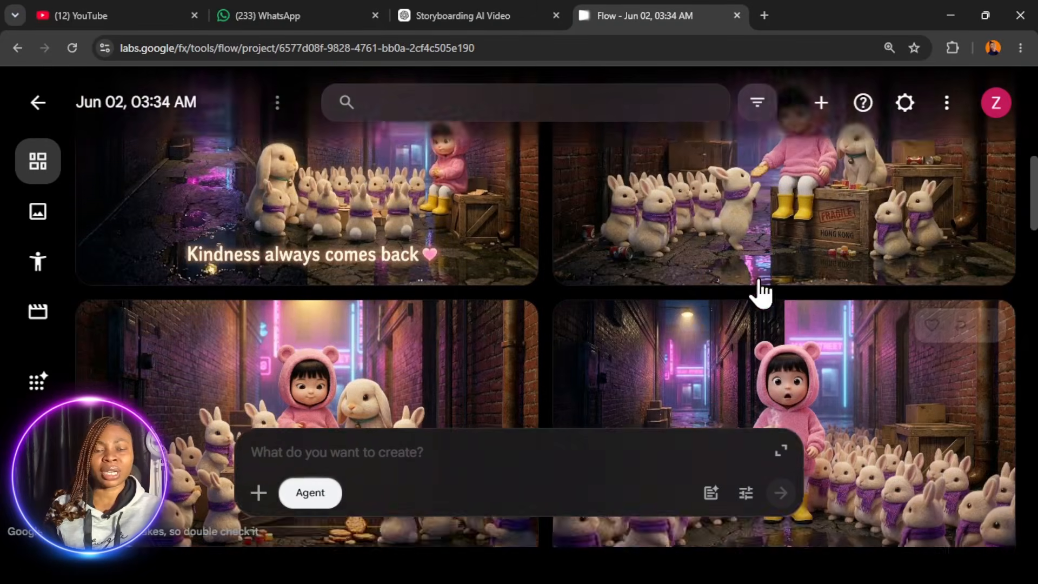
- Examine the project's media from the storyboard shots through the food props to the bunny and girl character sheets
scroll(754, 289, "down", 4)
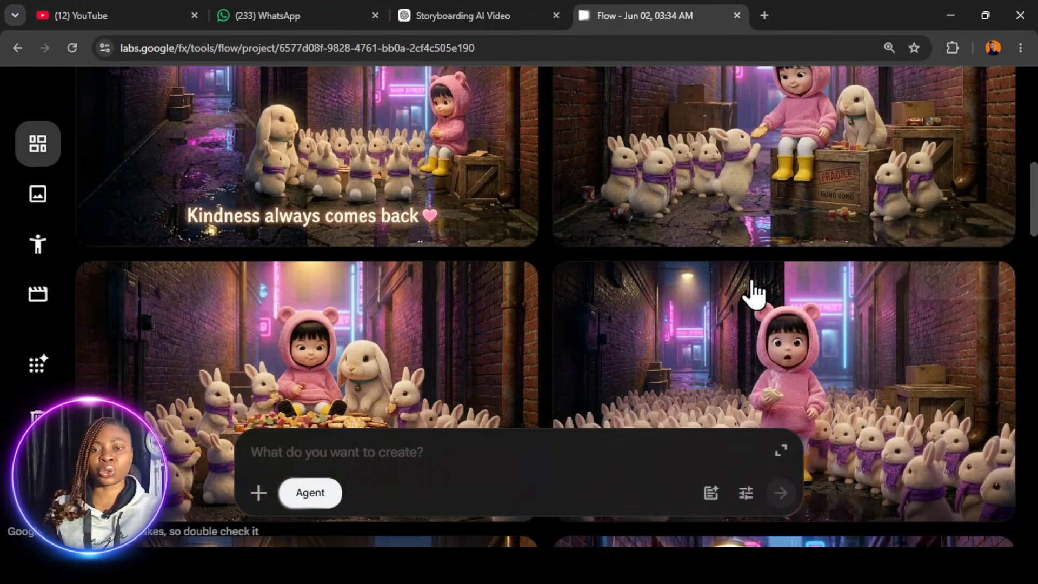
scroll(670, 246, "down", 7)
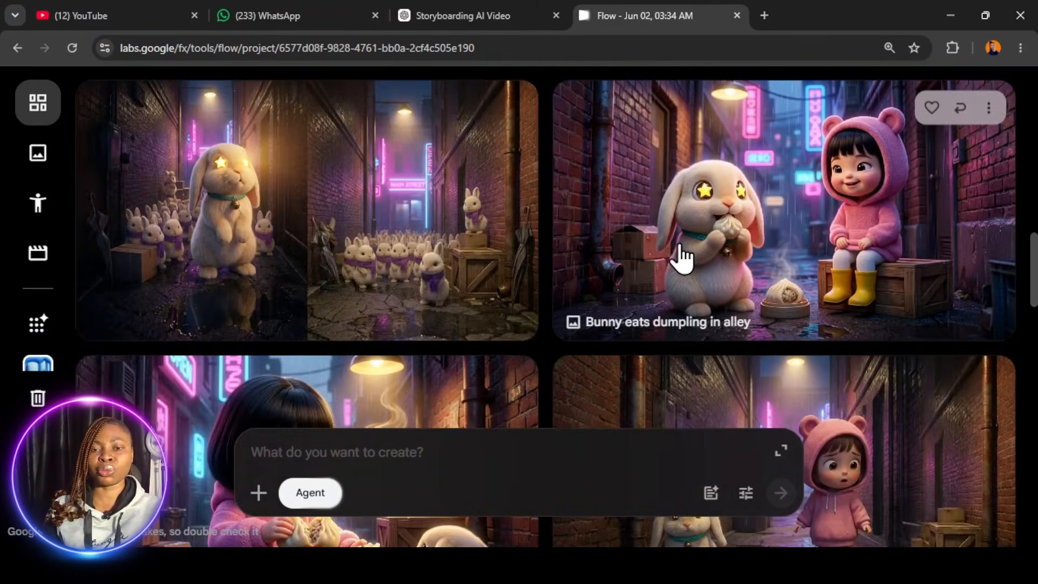
scroll(681, 258, "down", 3)
scroll(683, 261, "down", 12)
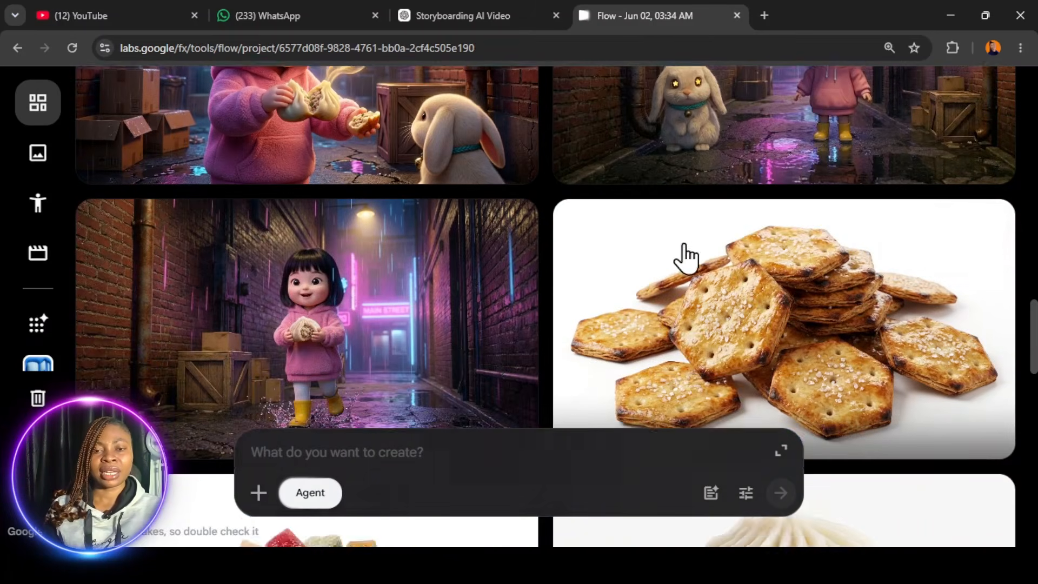
scroll(684, 259, "down", 1)
scroll(687, 257, "up", 1)
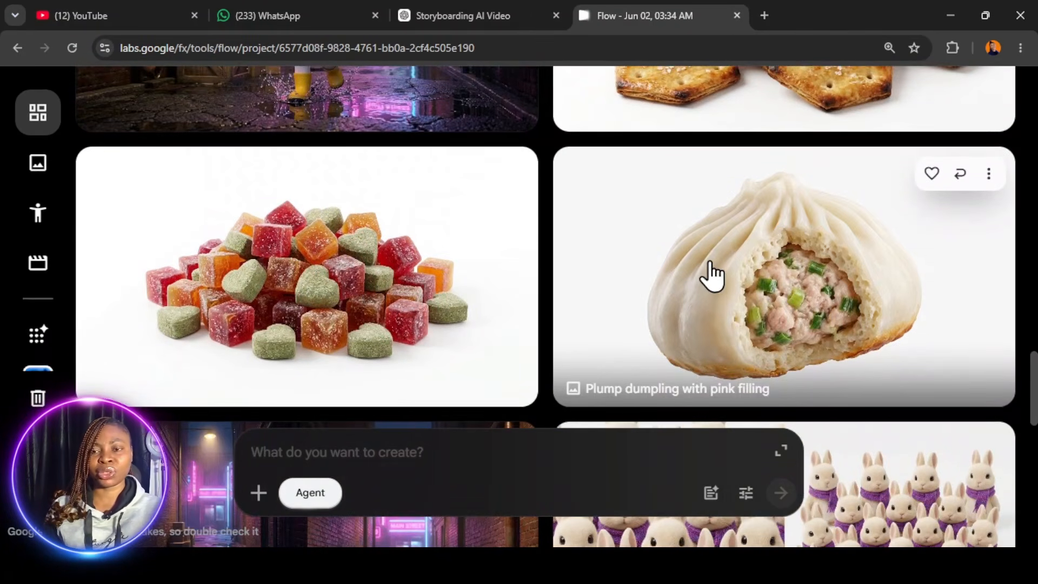
scroll(712, 274, "down", 9)
scroll(714, 288, "down", 1)
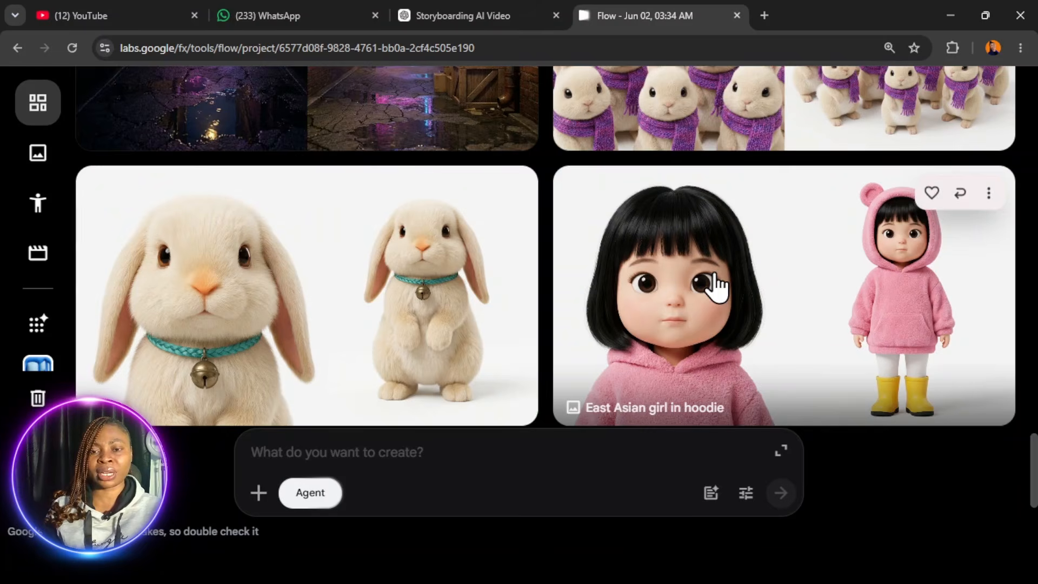
scroll(715, 286, "down", 3)
scroll(713, 285, "up", 11)
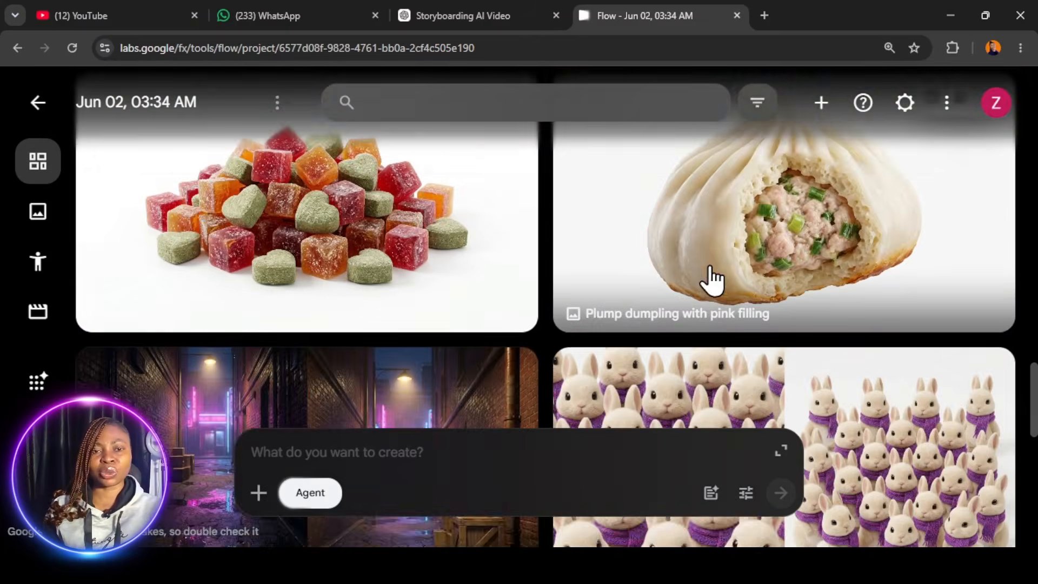
scroll(712, 278, "up", 4)
scroll(712, 278, "down", 15)
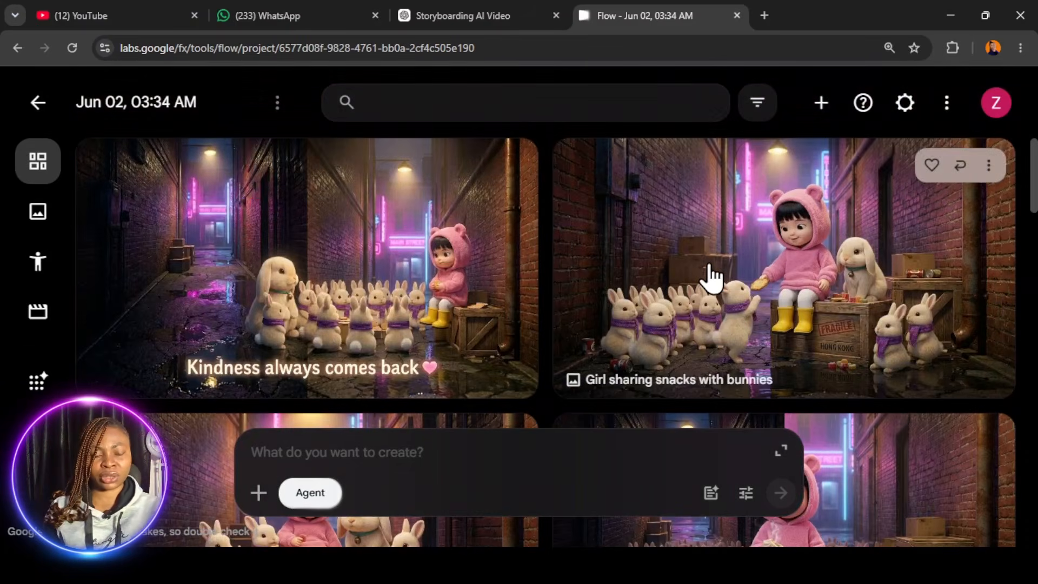